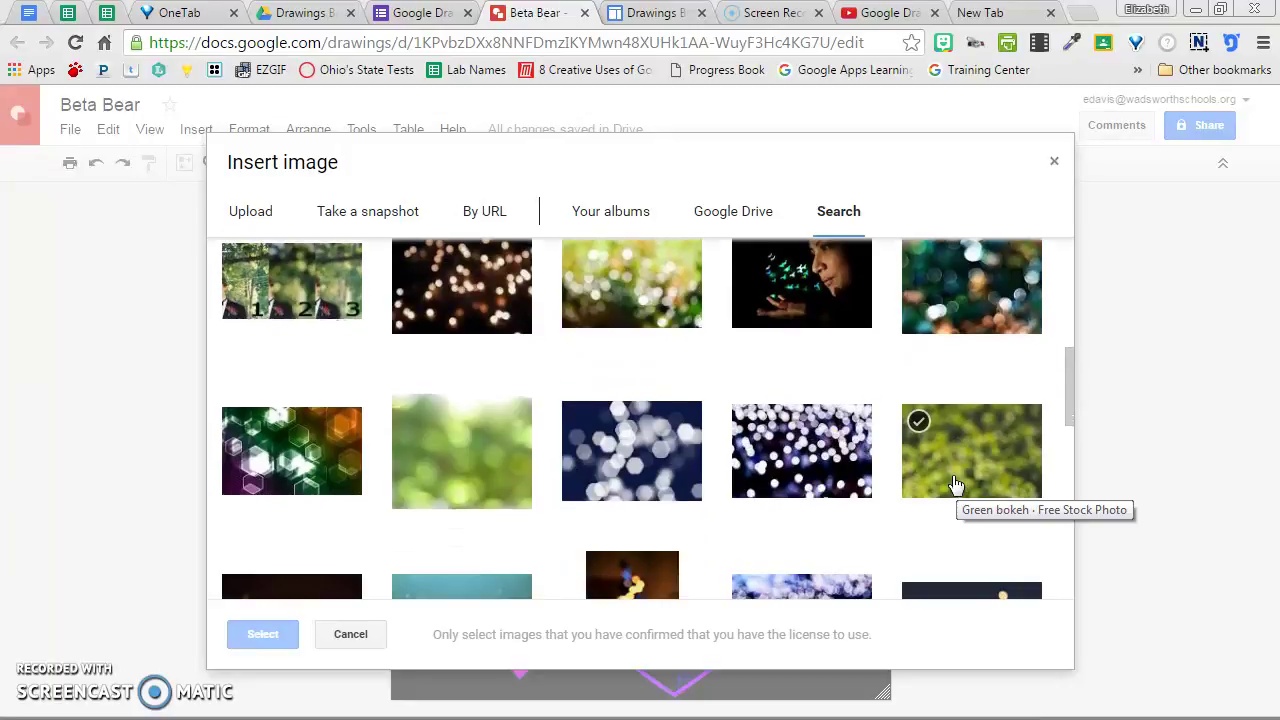
# Browse the bokeh image search results and insert the pale pink bokeh background from publicdomainpictures.net
pyautogui.scroll(-5, 955, 450)
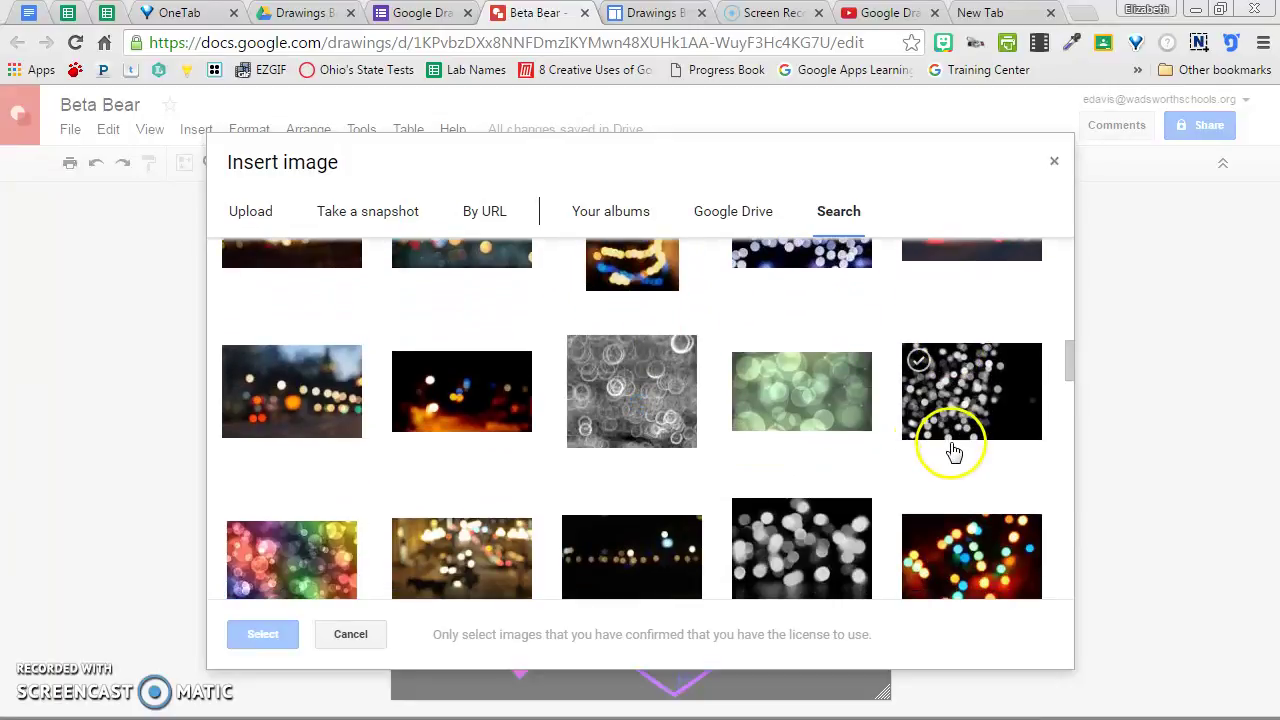
pyautogui.scroll(-1, 949, 453)
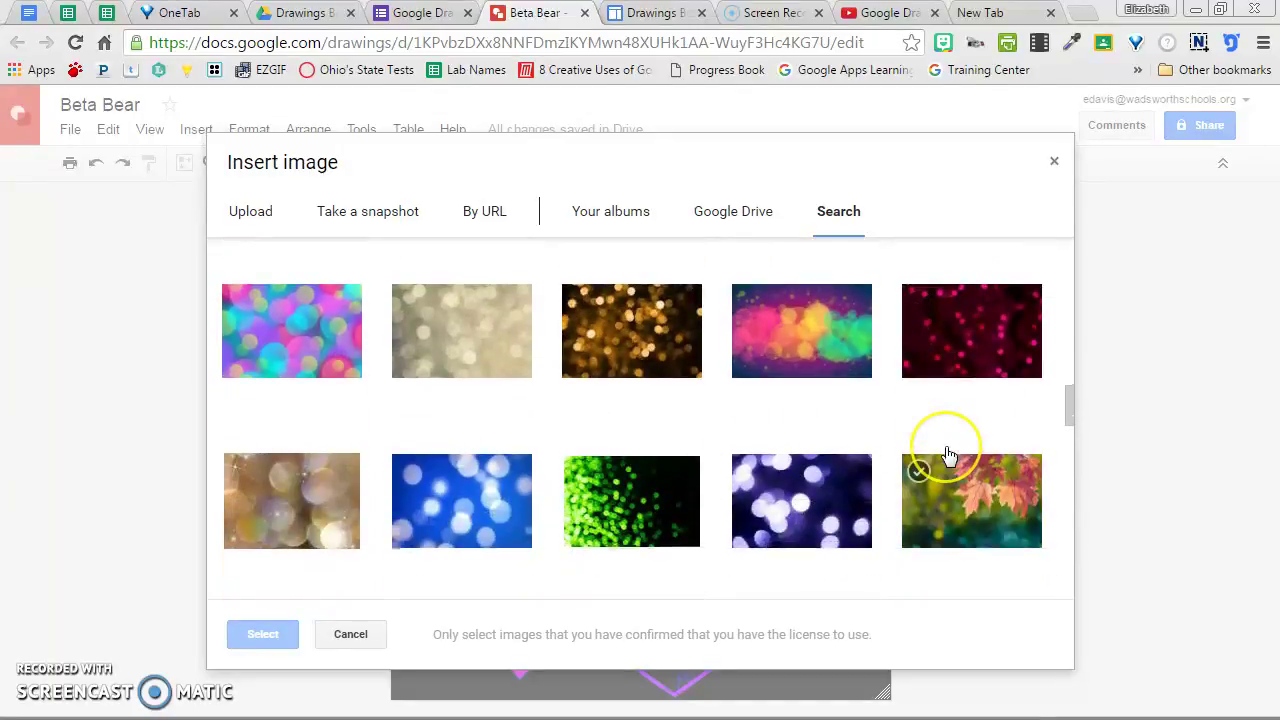
pyautogui.scroll(-2, 949, 457)
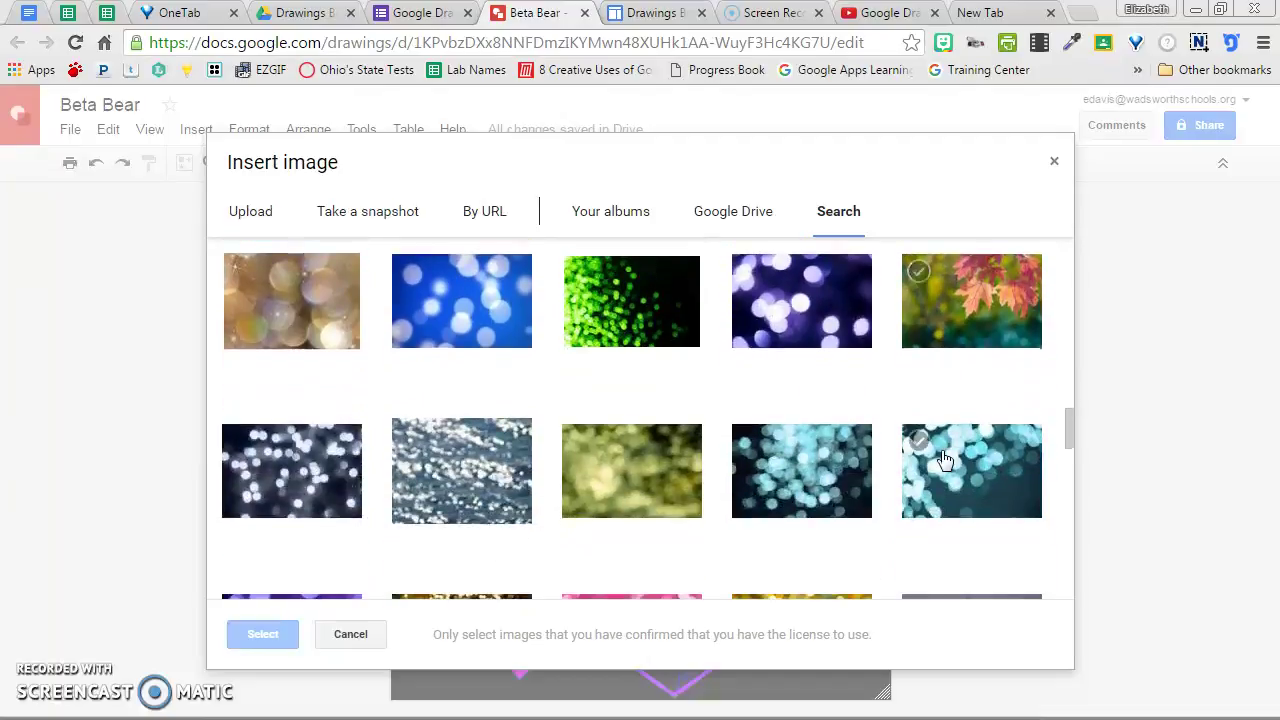
pyautogui.scroll(-1, 945, 460)
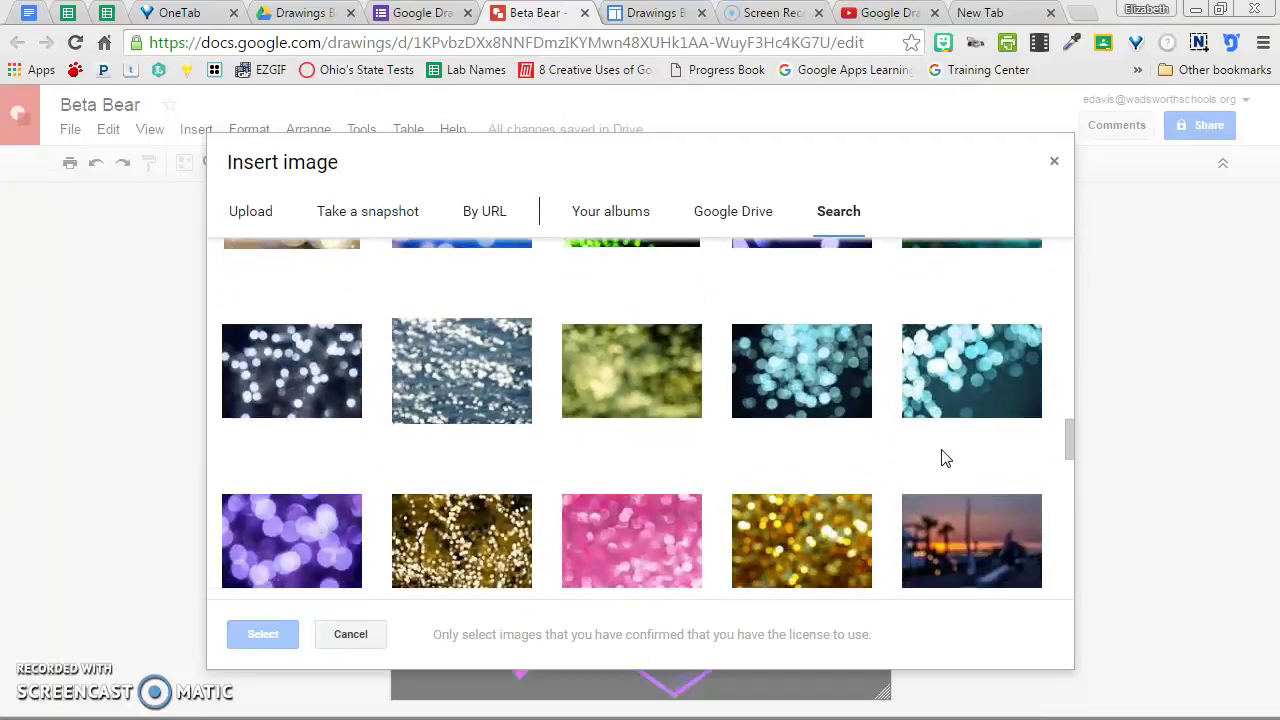
pyautogui.scroll(-2, 945, 458)
pyautogui.click(937, 457)
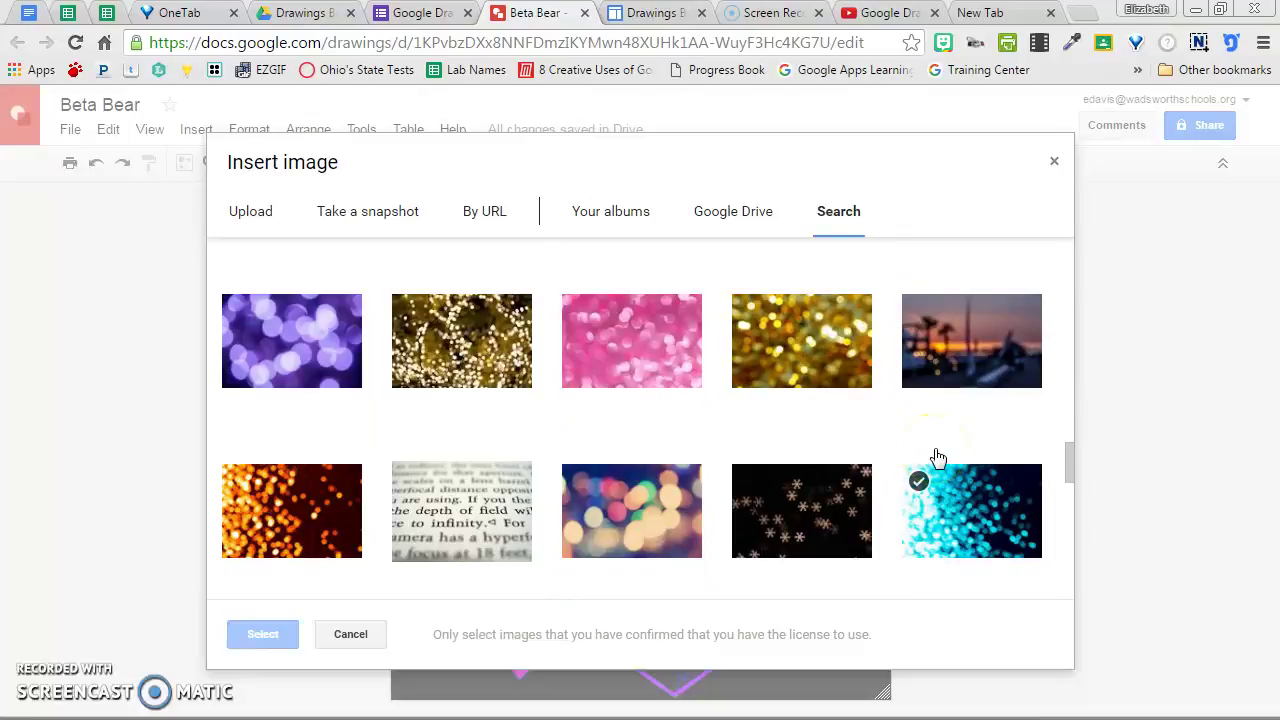
pyautogui.scroll(-1, 937, 452)
pyautogui.click(945, 403)
pyautogui.click(395, 512)
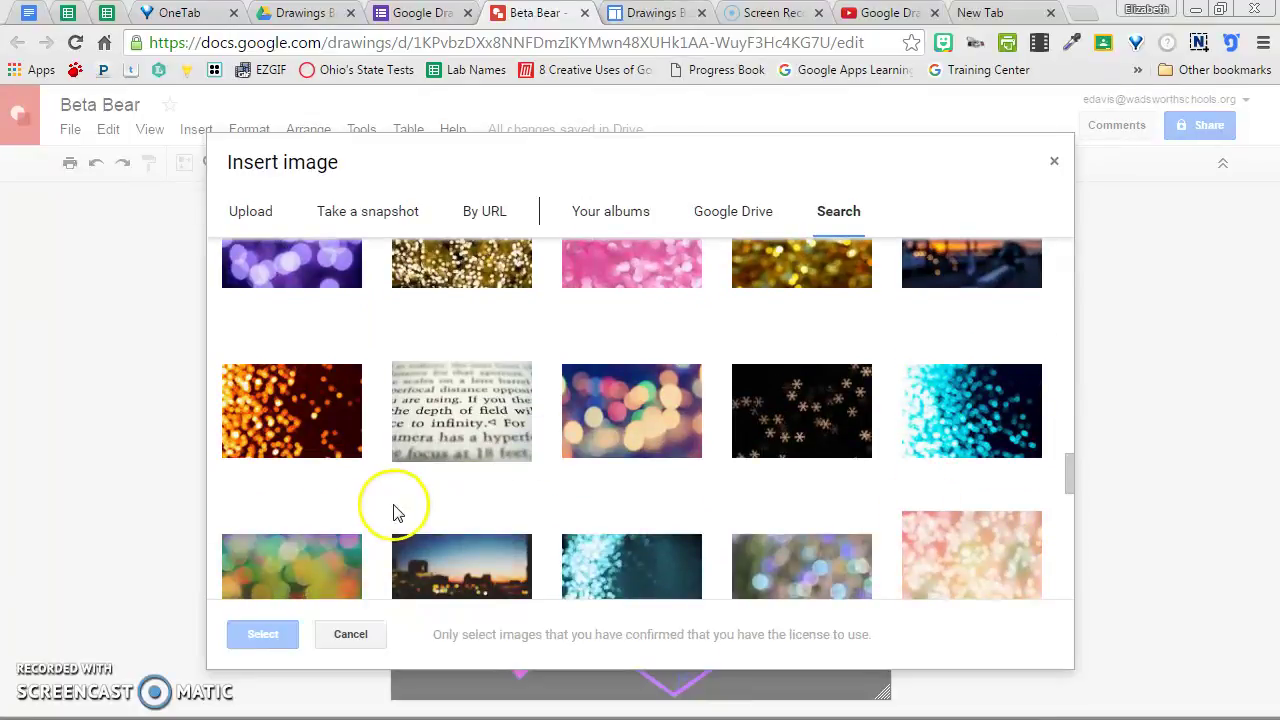
pyautogui.scroll(-2, 951, 394)
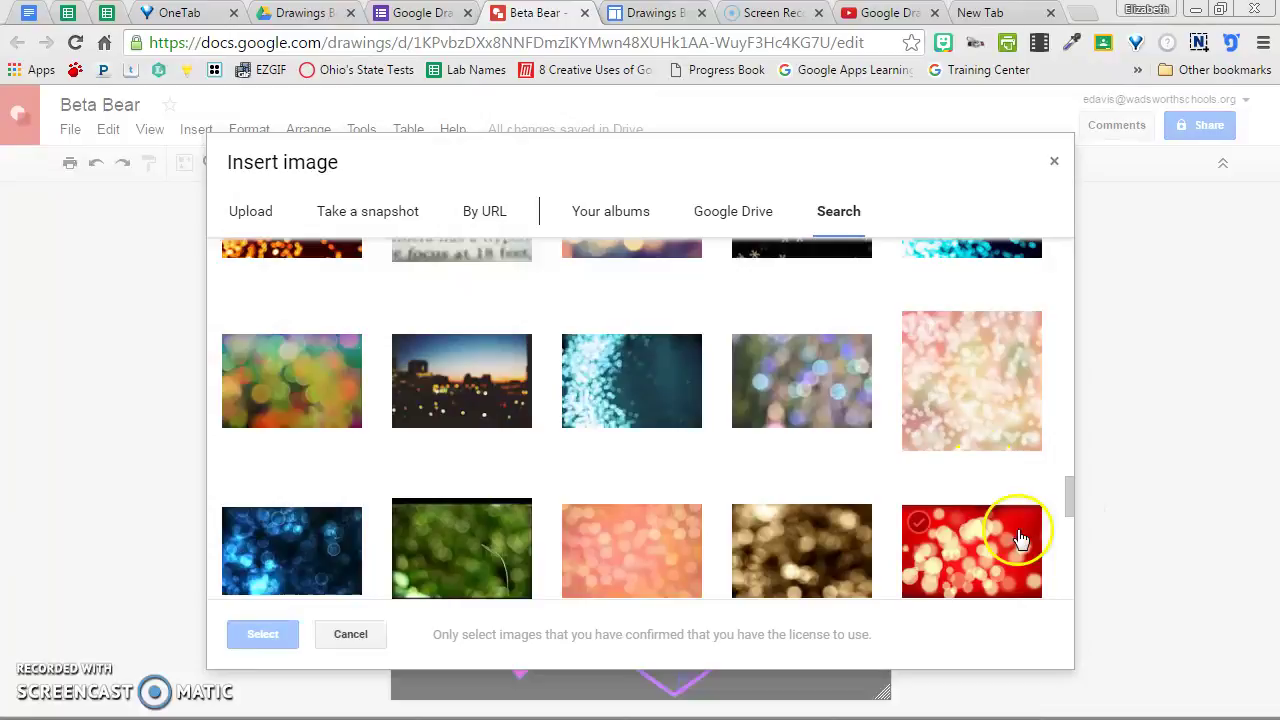
pyautogui.click(980, 393)
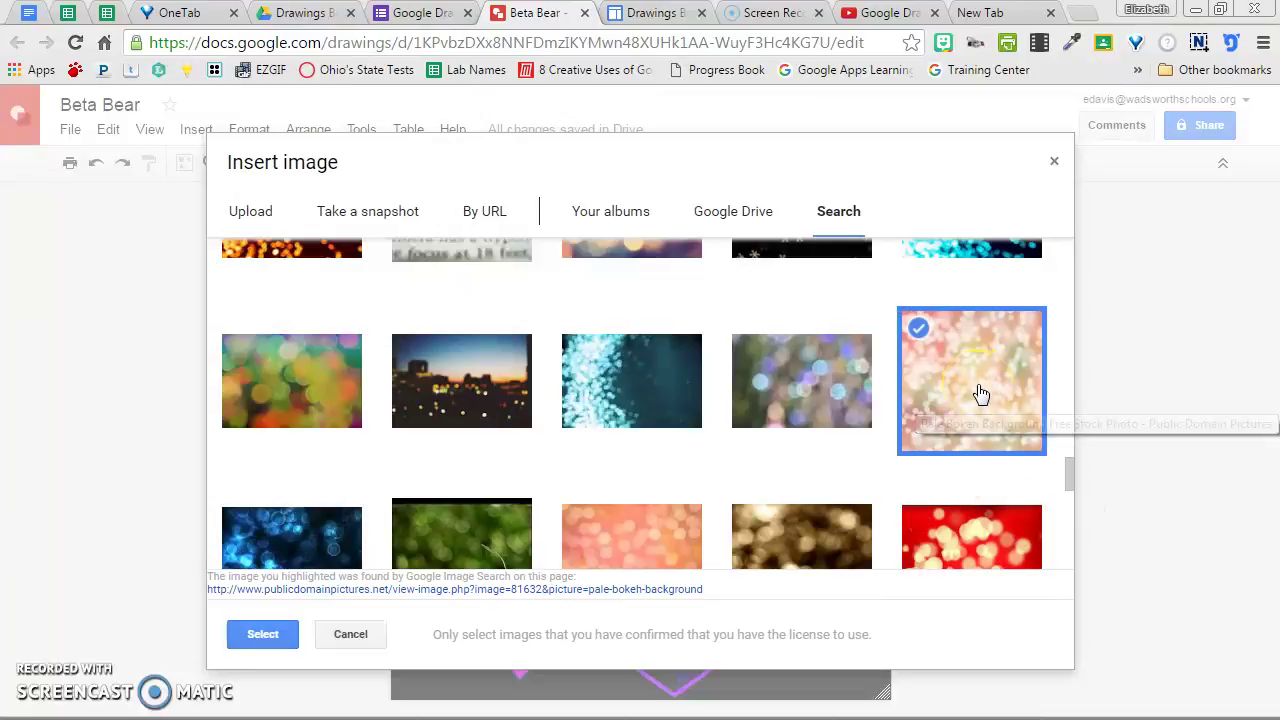
pyautogui.click(245, 636)
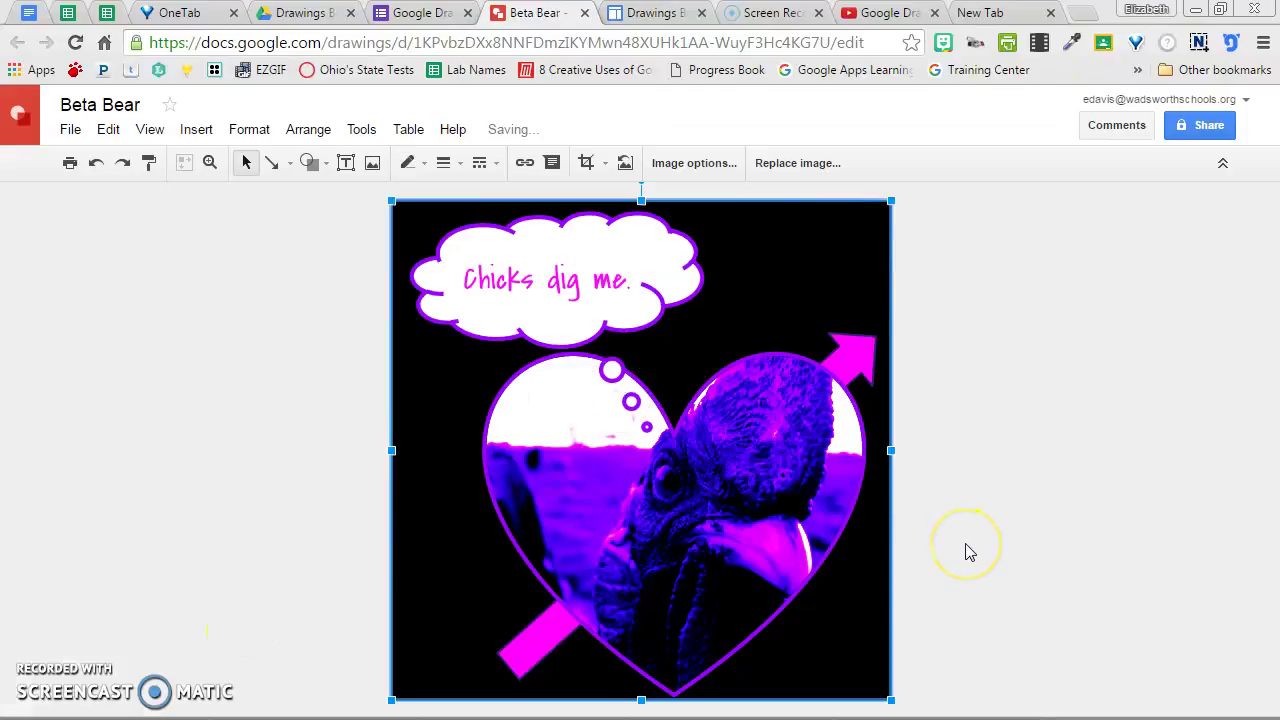
# Move the bokeh image off the canvas to the left of the artwork and deselect it
pyautogui.click(748, 508)
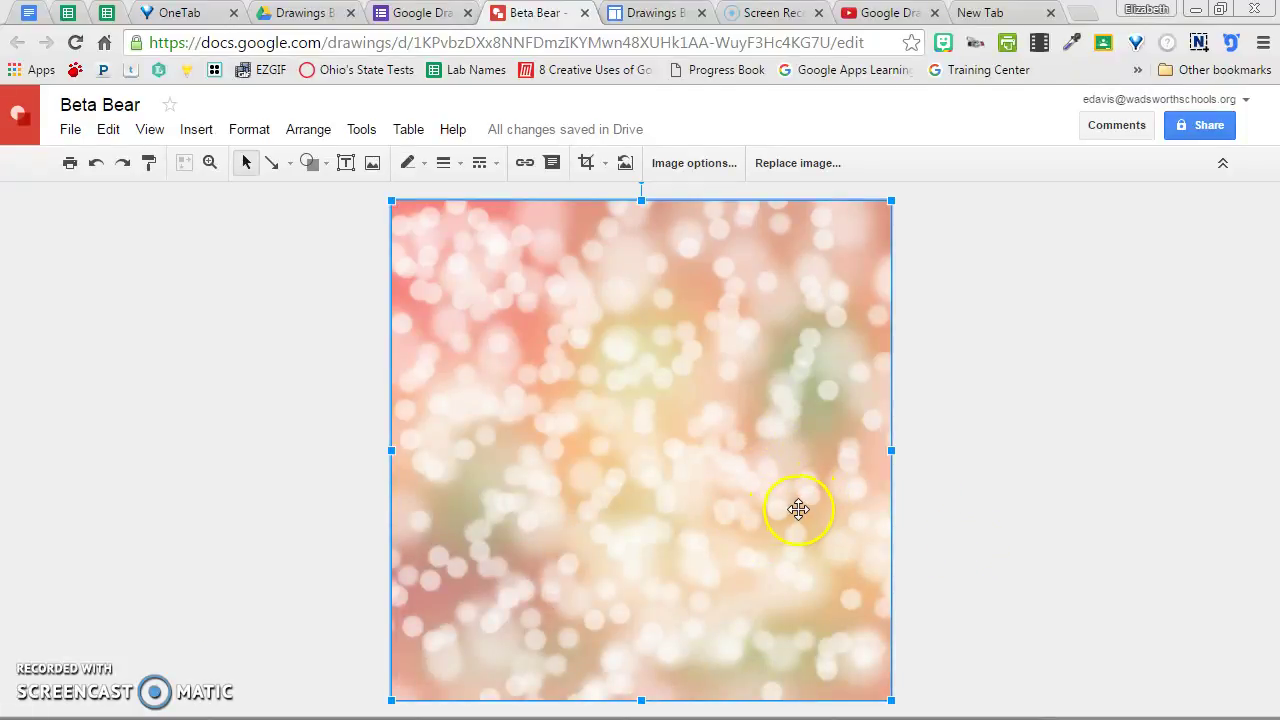
pyautogui.moveTo(798, 510); pyautogui.dragTo(263, 503)
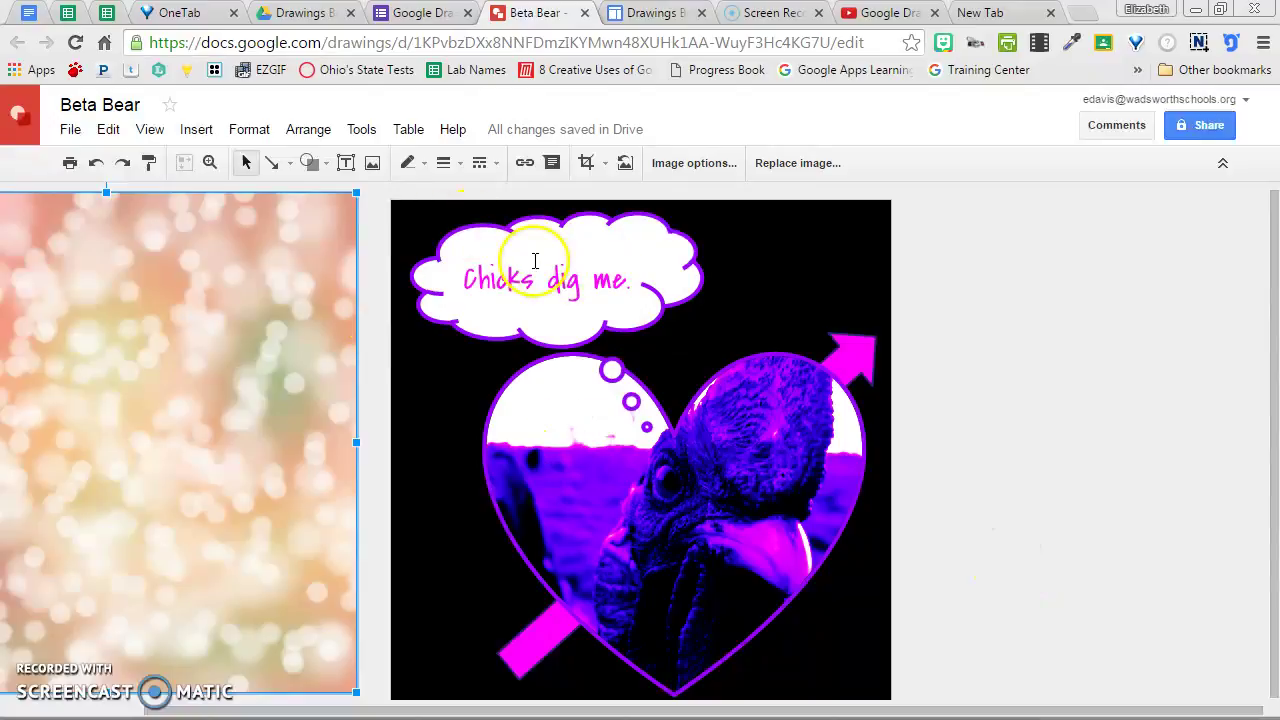
pyautogui.click(389, 203)
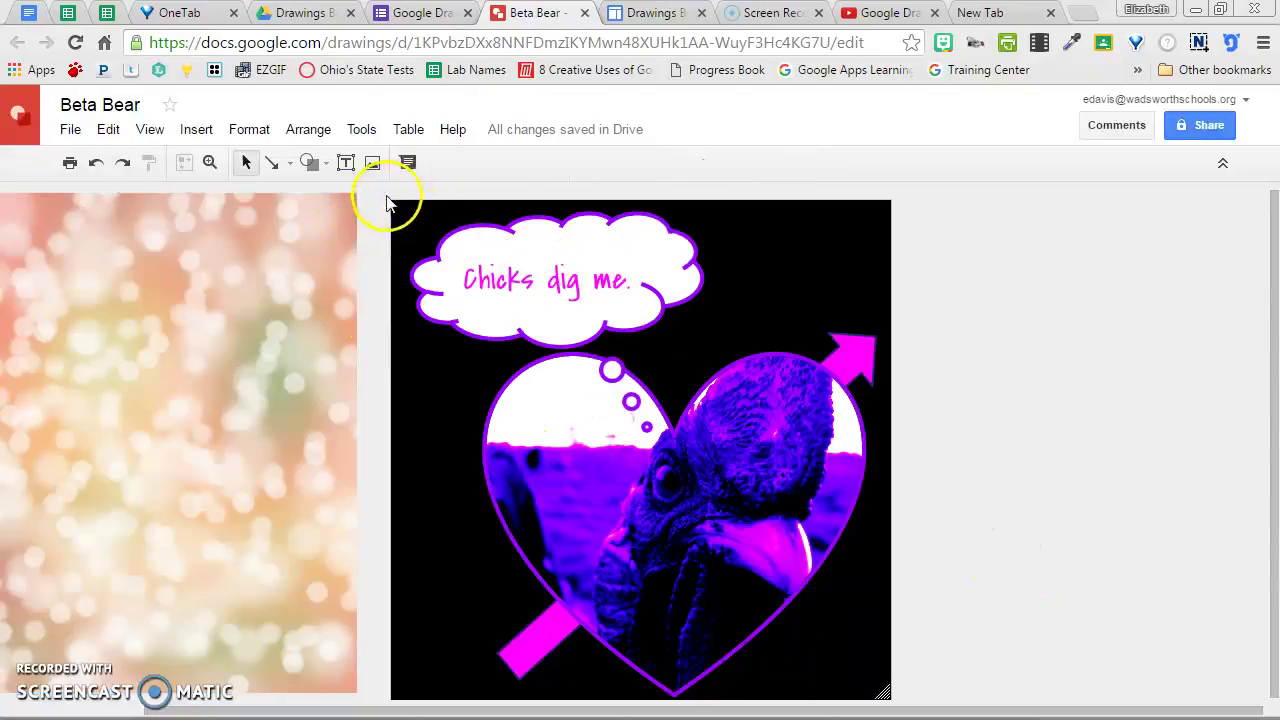
# Select the thought bubble, heart picture and arrow on the canvas together and group them
pyautogui.moveTo(383, 198)
pyautogui.mouseDown()
pyautogui.moveTo(400, 366)
pyautogui.moveTo(494, 617)
pyautogui.moveTo(657, 694)
pyautogui.moveTo(909, 691)
pyautogui.moveTo(886, 687)
pyautogui.moveTo(896, 693)
pyautogui.mouseUp()
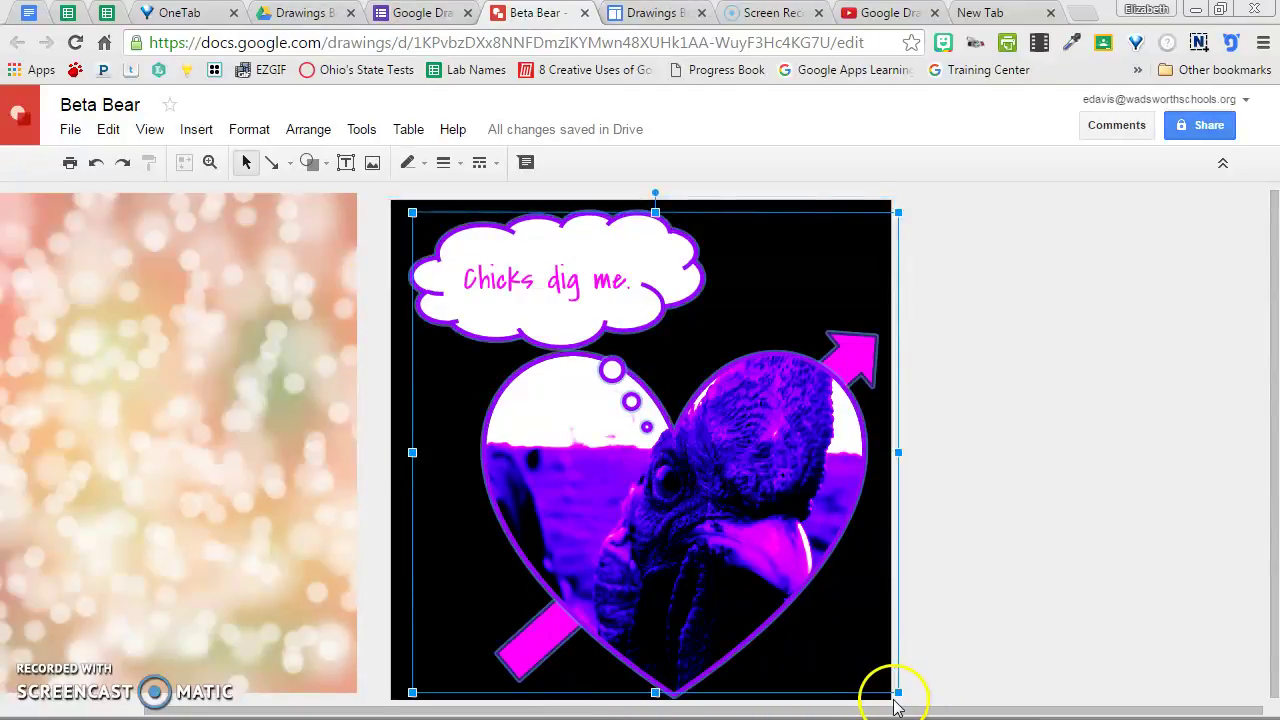
pyautogui.rightClick(831, 231)
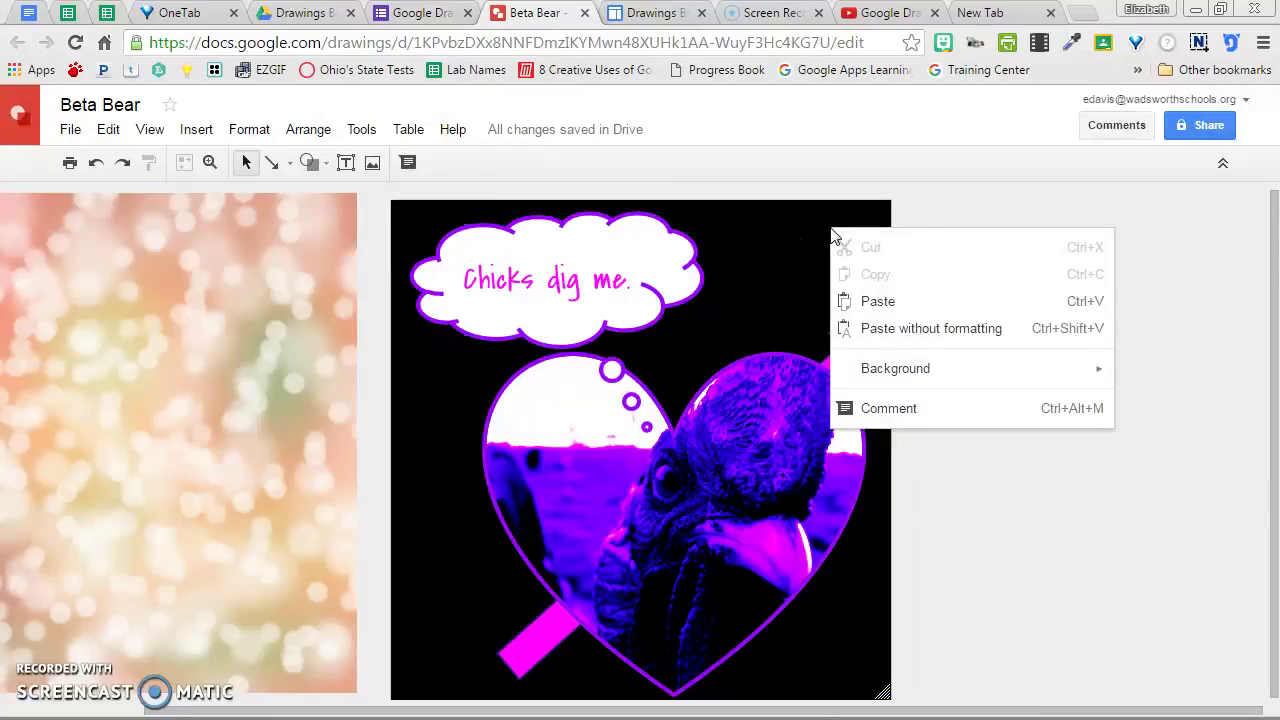
pyautogui.moveTo(375, 188)
pyautogui.mouseDown()
pyautogui.moveTo(416, 410)
pyautogui.moveTo(869, 671)
pyautogui.moveTo(951, 694)
pyautogui.moveTo(920, 703)
pyautogui.mouseUp()
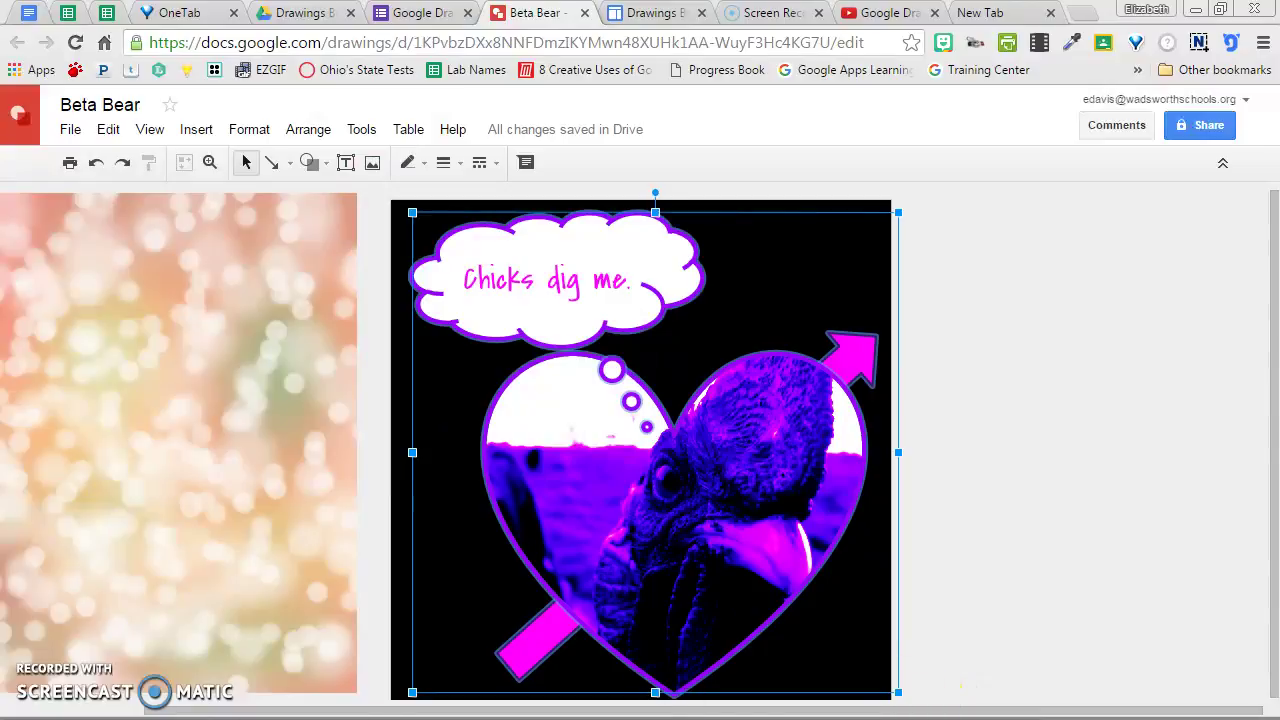
pyautogui.click(245, 129)
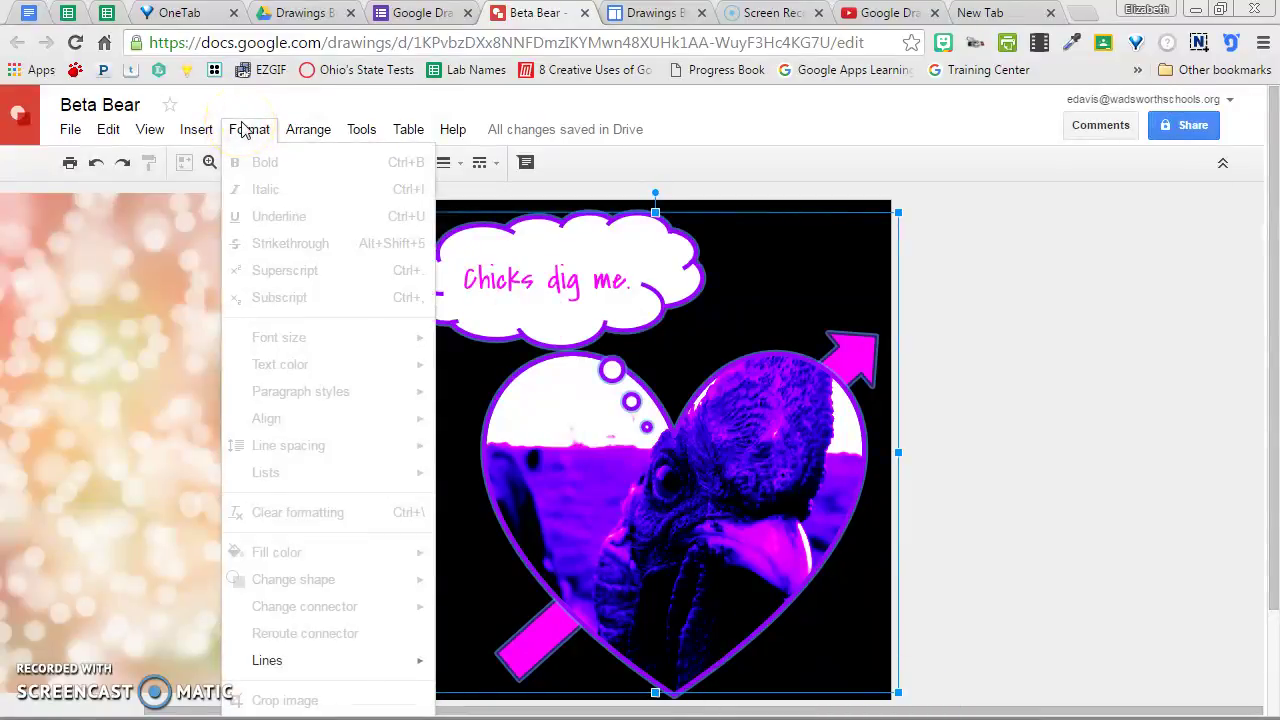
pyautogui.click(305, 130)
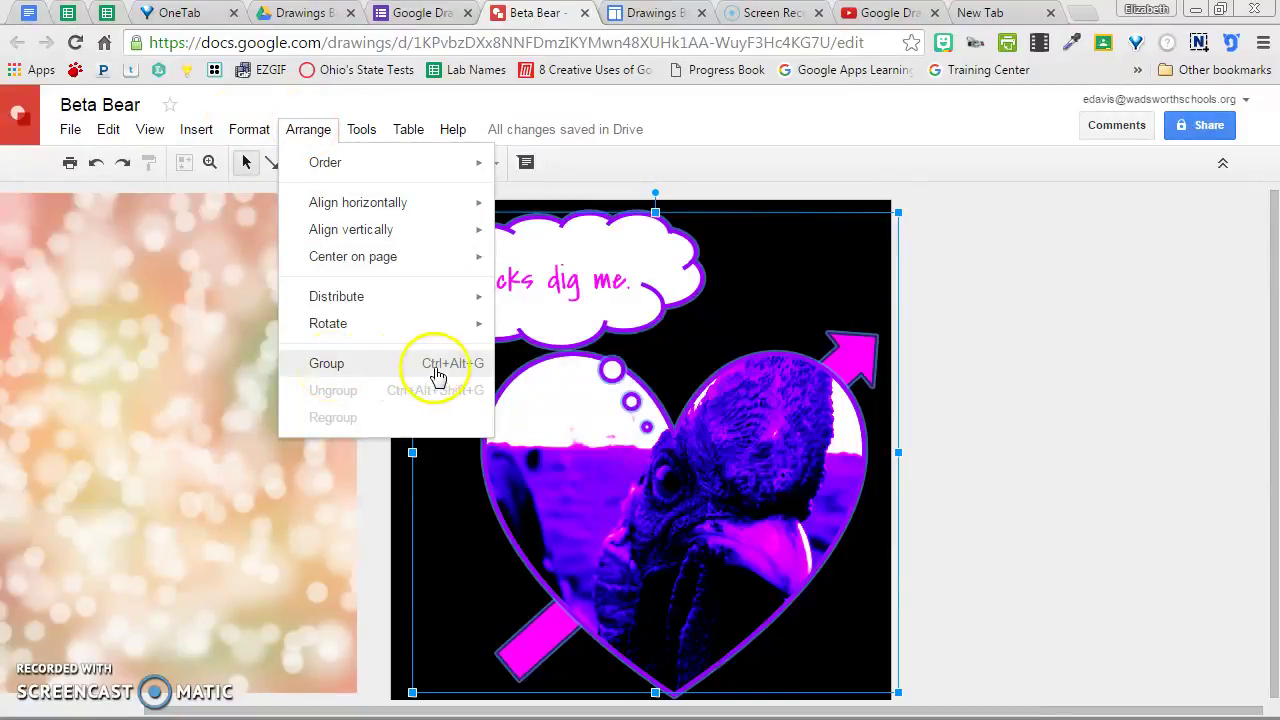
pyautogui.click(328, 368)
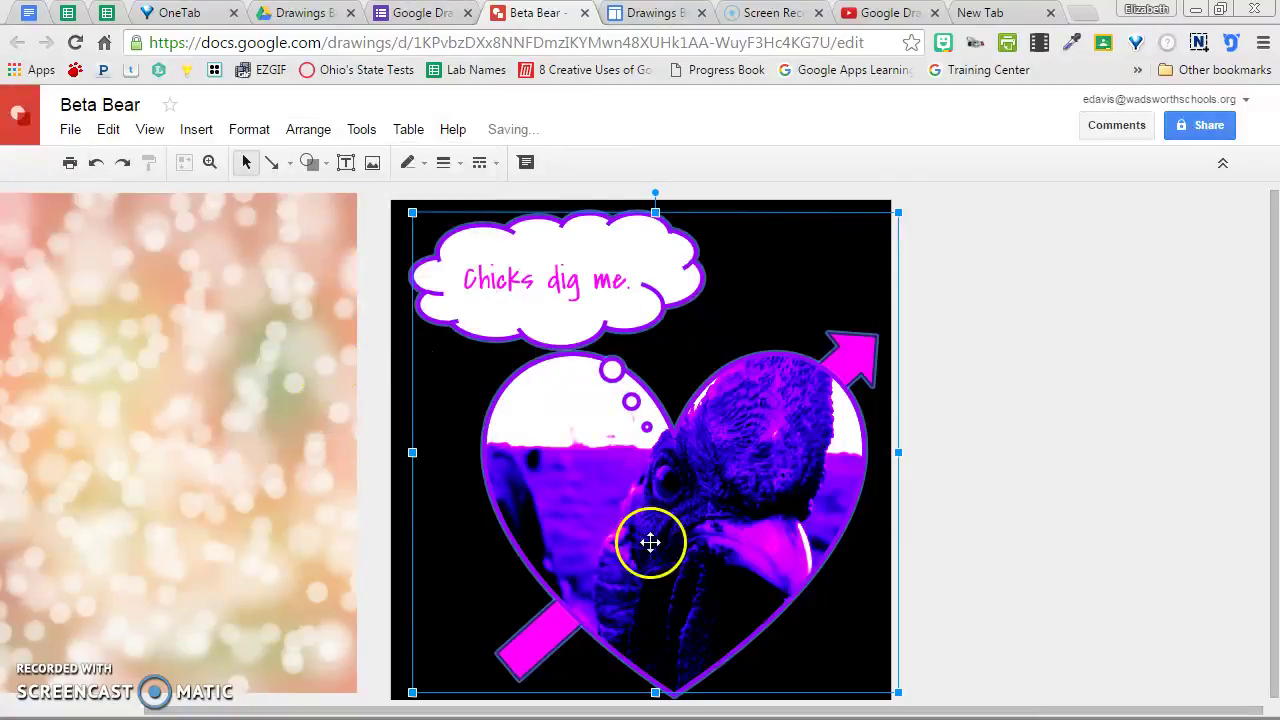
# Try repositioning the grouped artwork on the canvas and scaling it to a smaller size
pyautogui.click(1019, 537)
pyautogui.moveTo(548, 514)
pyautogui.mouseDown()
pyautogui.moveTo(845, 511)
pyautogui.moveTo(634, 520)
pyautogui.moveTo(826, 457)
pyautogui.moveTo(807, 404)
pyautogui.moveTo(751, 491)
pyautogui.mouseUp()
pyautogui.moveTo(512, 288); pyautogui.dragTo(632, 456)
pyautogui.moveTo(796, 608); pyautogui.dragTo(694, 457)
pyautogui.moveTo(897, 626)
pyautogui.mouseDown()
pyautogui.moveTo(948, 694)
pyautogui.moveTo(897, 626)
pyautogui.mouseUp()
pyautogui.moveTo(769, 551); pyautogui.dragTo(652, 450)
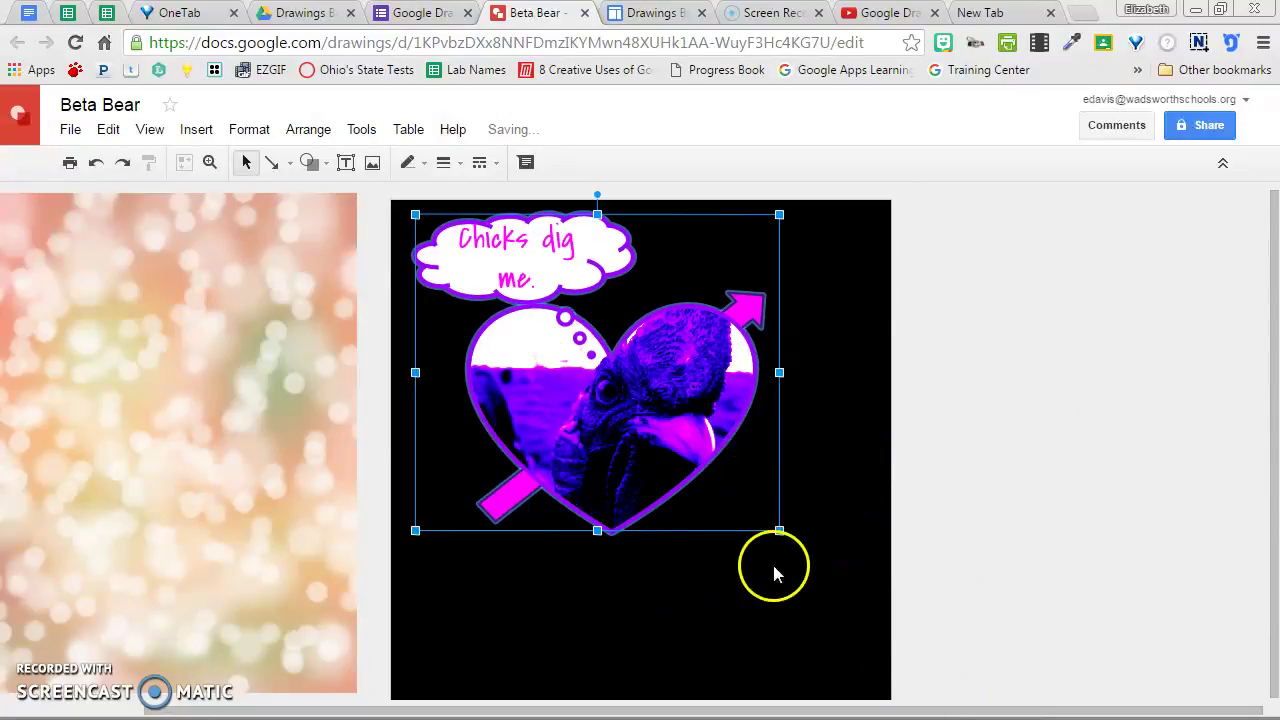
pyautogui.moveTo(779, 530); pyautogui.dragTo(824, 643)
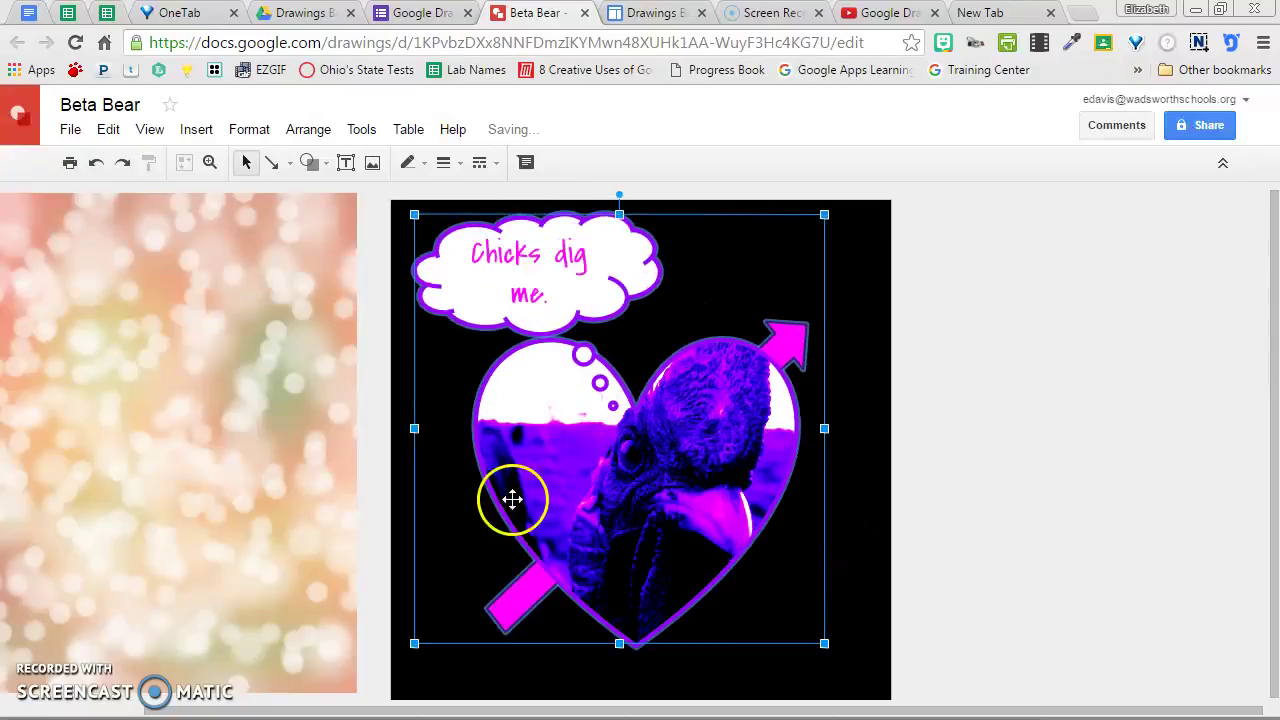
# Undo the recent resizing and repositioning of the grouped artwork until its original size is restored
pyautogui.hotkey('ctrl', 'z')
pyautogui.hotkey('ctrl', 'z')
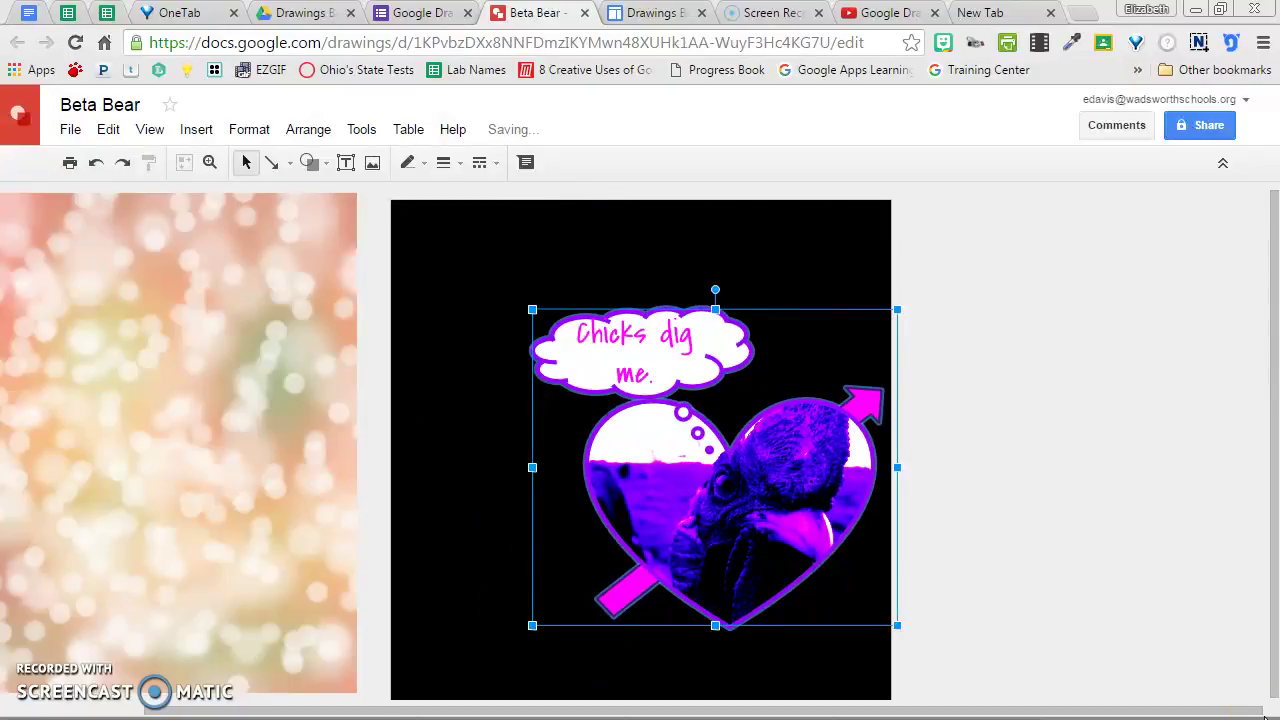
pyautogui.hotkey('ctrl', 'z')
pyautogui.hotkey('ctrl', 'z')
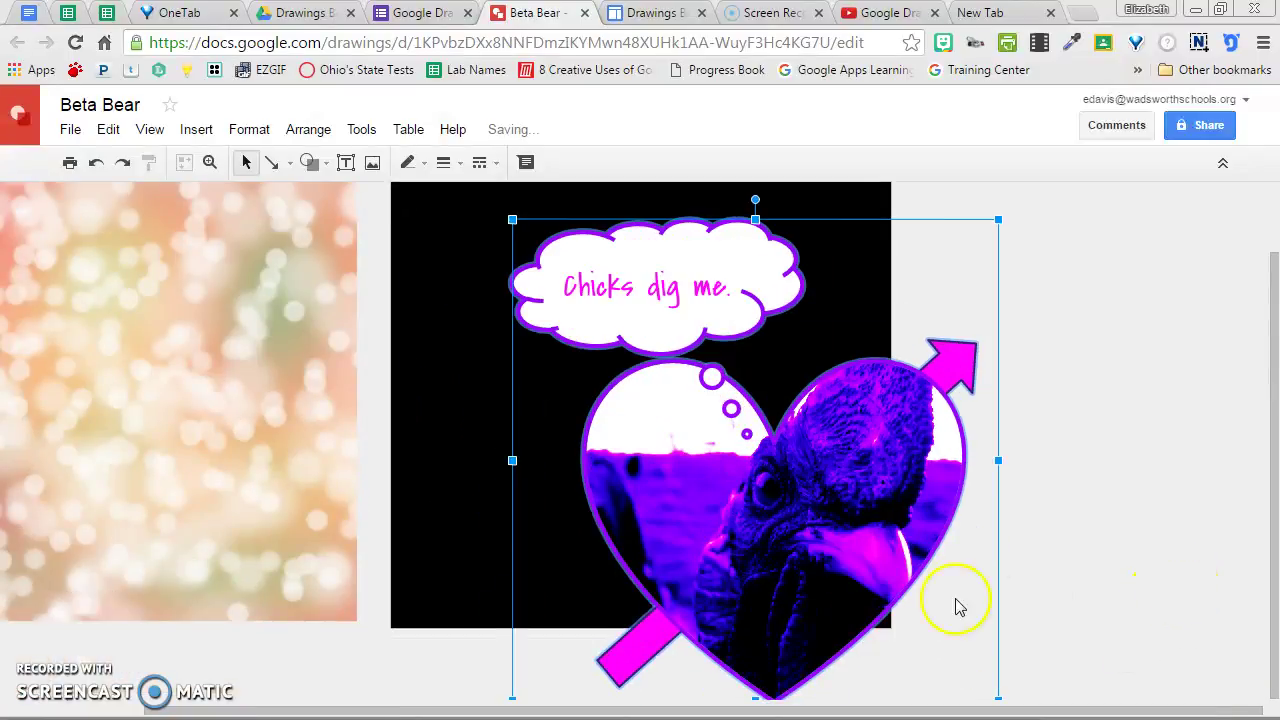
# Move the grouped artwork off the canvas to the right and place the bokeh image squarely over the canvas
pyautogui.moveTo(731, 537); pyautogui.dragTo(1081, 514)
pyautogui.scroll(1, 729, 650)
pyautogui.moveTo(190, 506); pyautogui.dragTo(728, 516)
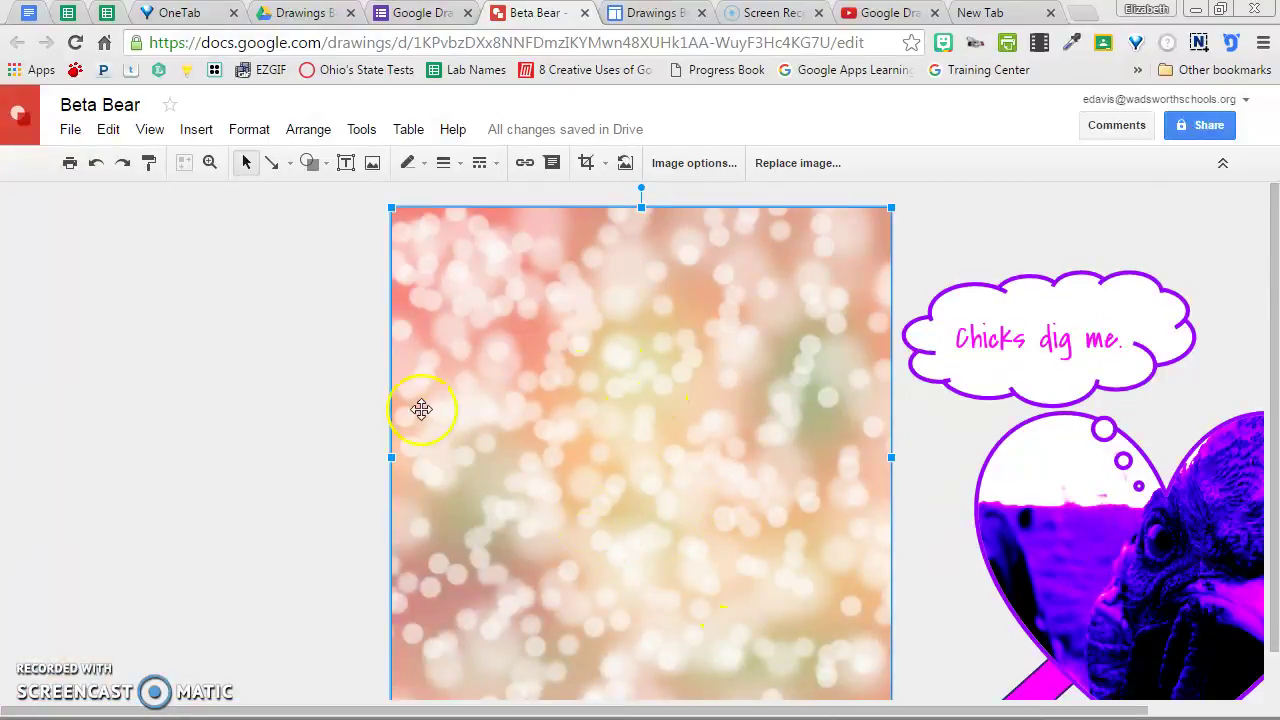
# Set the bokeh image's transparency to nearly half and slightly lower its brightness and contrast in the image options
pyautogui.click(694, 163)
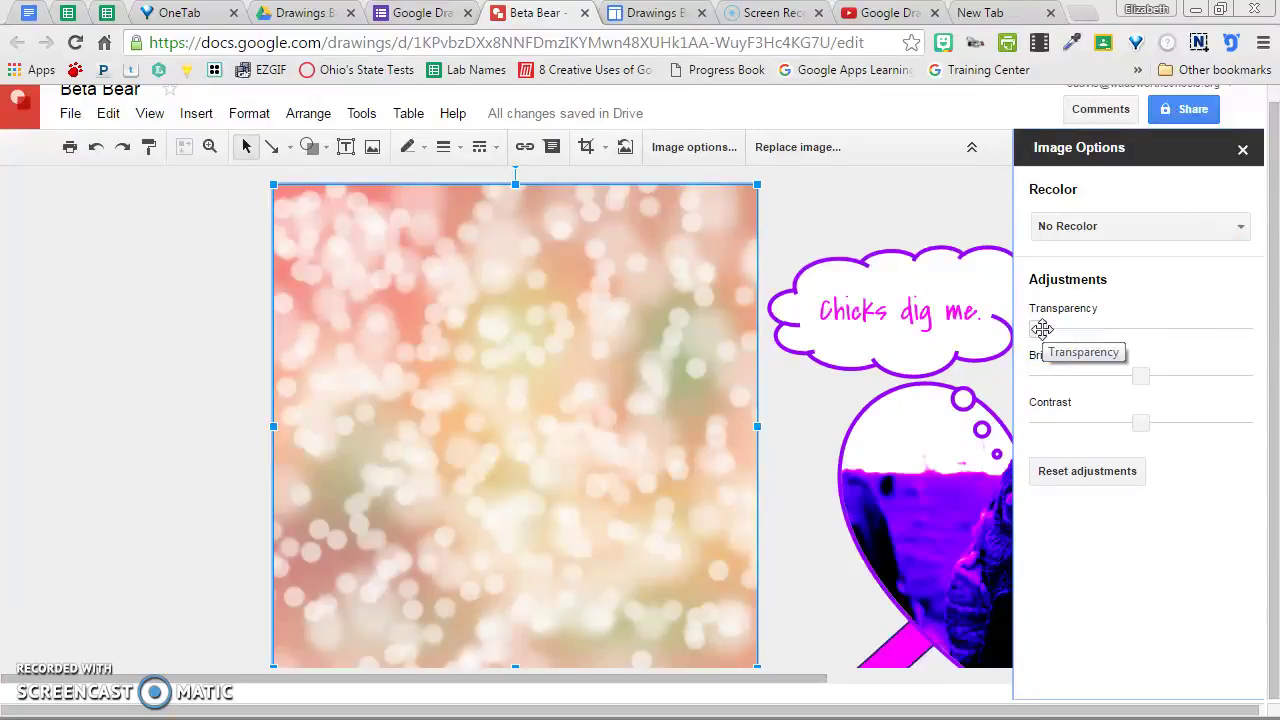
pyautogui.moveTo(1042, 330); pyautogui.dragTo(1132, 330)
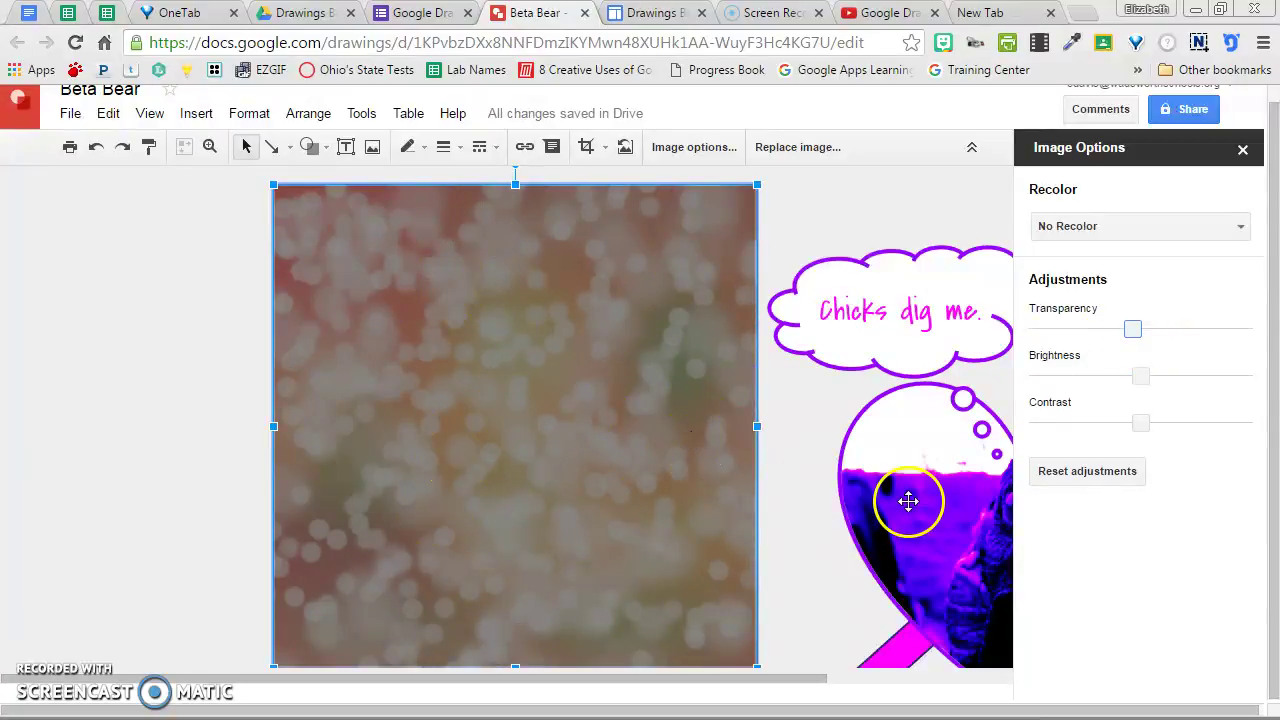
pyautogui.moveTo(1141, 376); pyautogui.dragTo(1126, 422)
# Try the Light 9 recolor on the bokeh image and replace it with Dark 9
pyautogui.click(1109, 234)
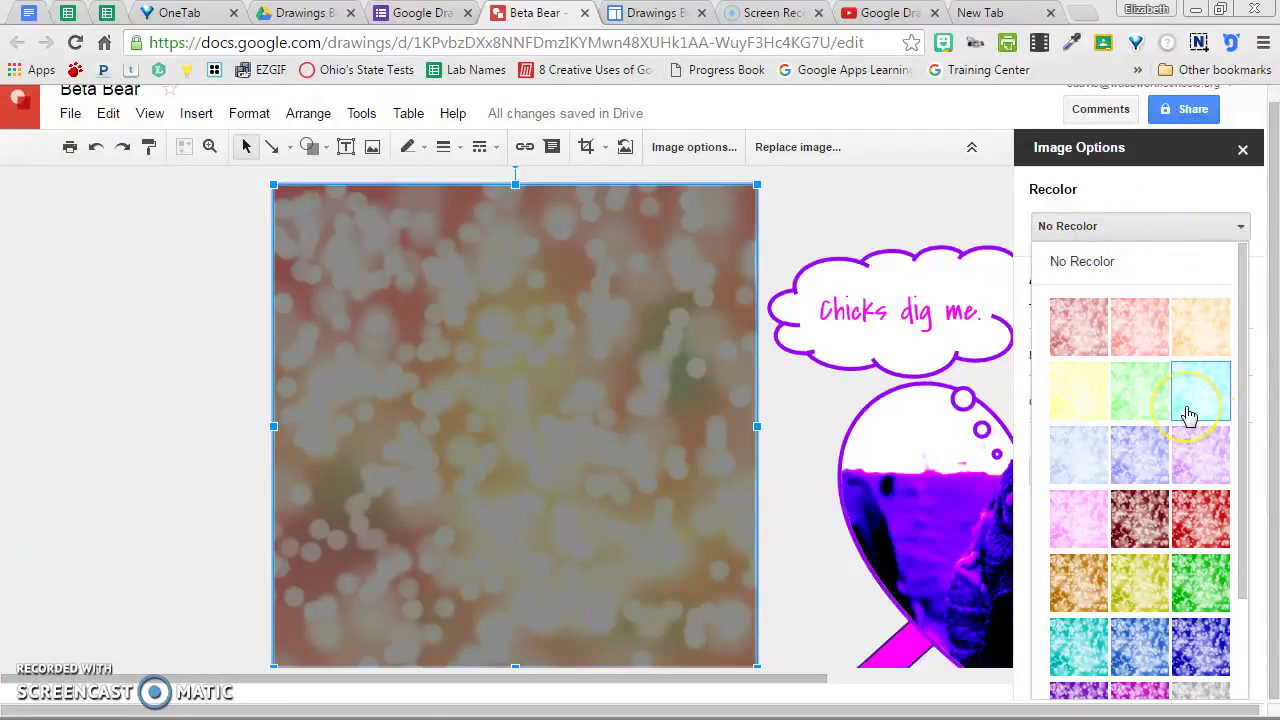
pyautogui.click(1188, 456)
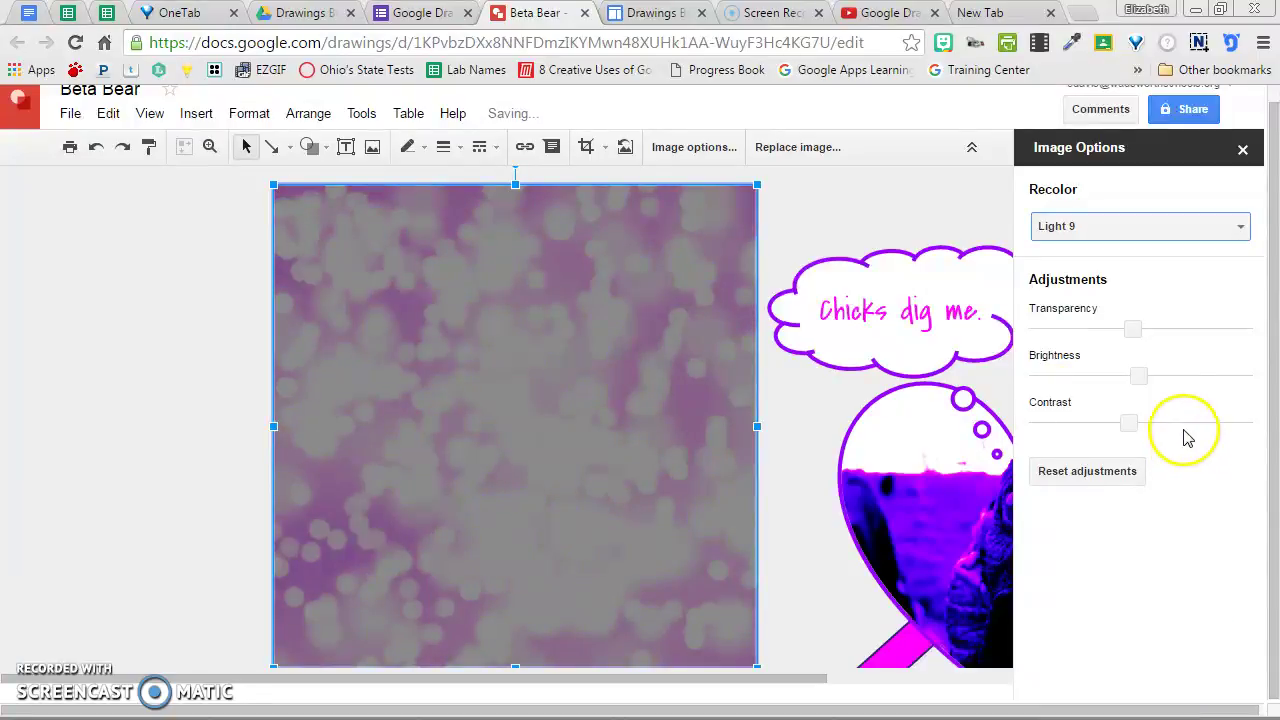
pyautogui.click(1200, 229)
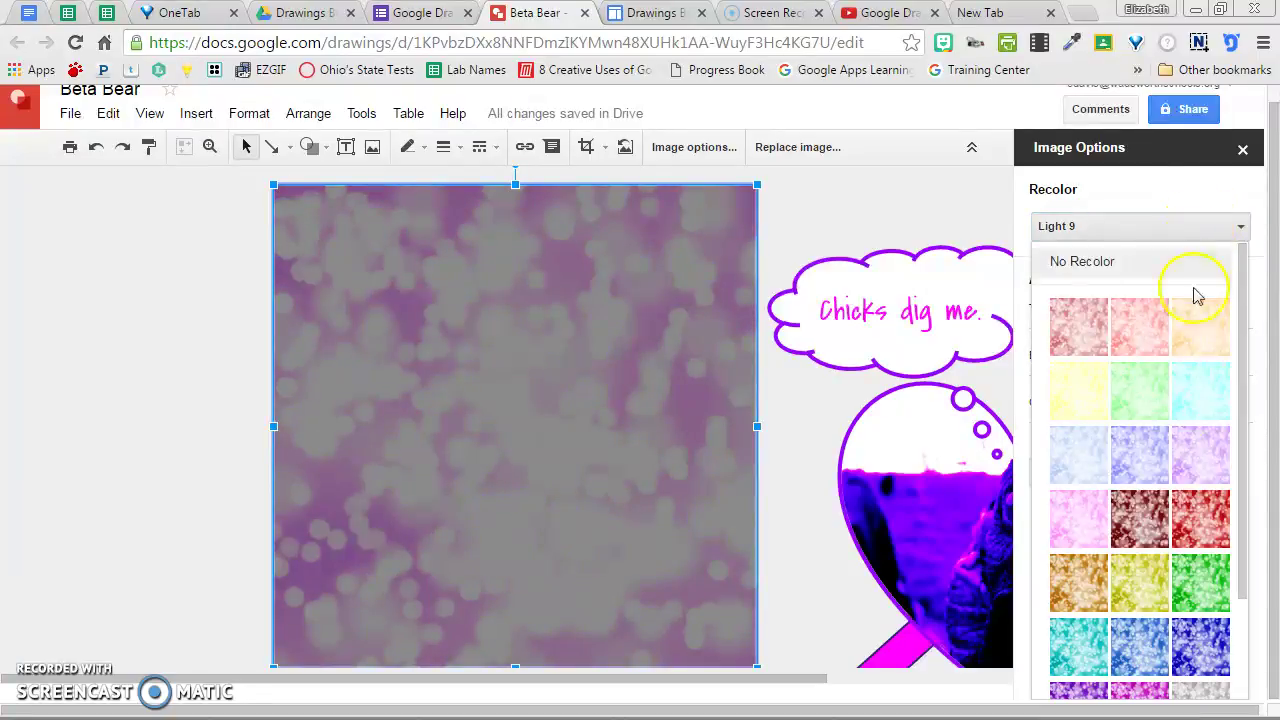
pyautogui.scroll(-3, 1180, 480)
pyautogui.click(1090, 612)
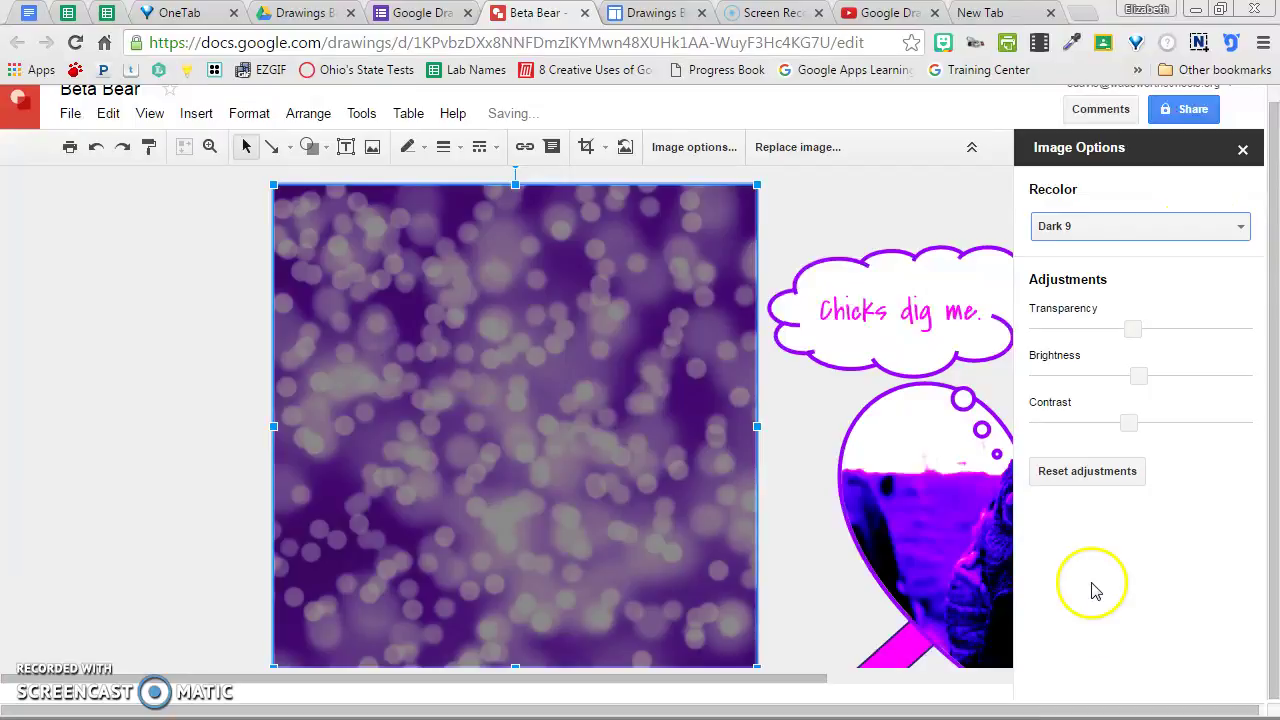
# Fine-tune the bokeh image's transparency, lower its brightness further and close the image options
pyautogui.moveTo(1131, 329)
pyautogui.mouseDown()
pyautogui.moveTo(1176, 330)
pyautogui.moveTo(1131, 329)
pyautogui.mouseUp()
pyautogui.moveTo(1141, 376); pyautogui.dragTo(1104, 380)
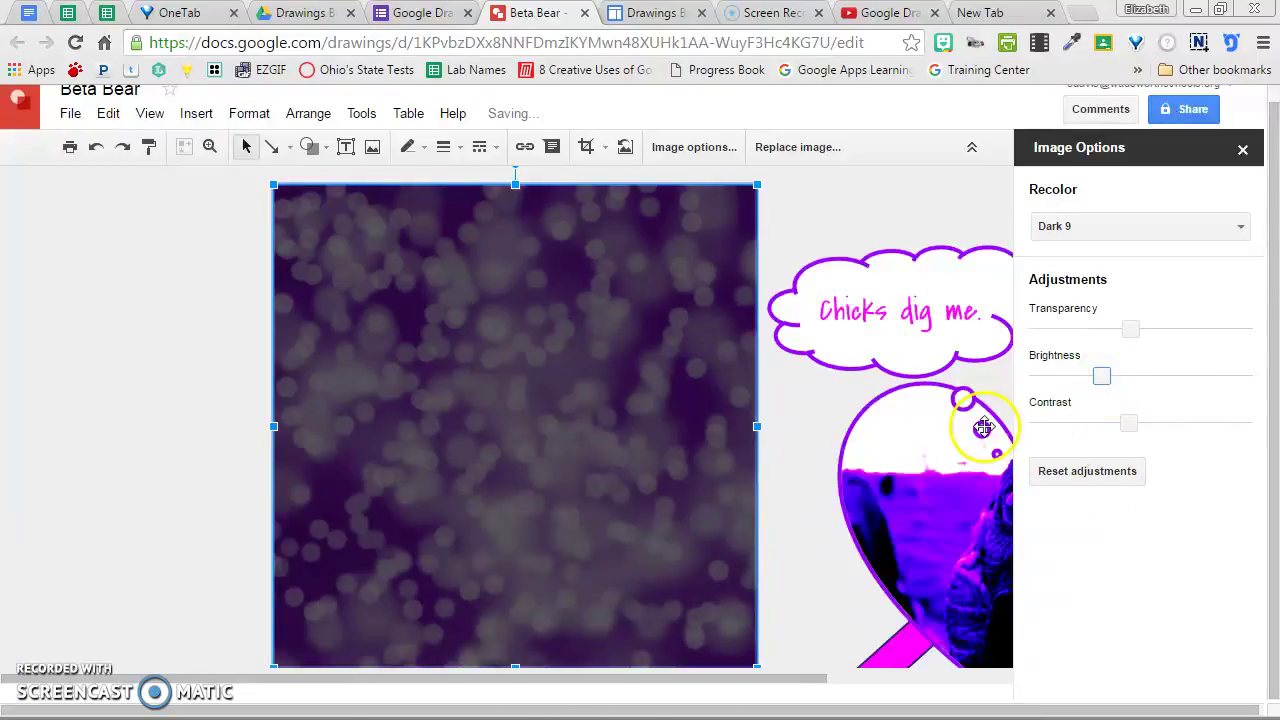
pyautogui.click(1242, 149)
# Move the grouped artwork back onto the canvas and send the bokeh image backward behind it
pyautogui.moveTo(1182, 605); pyautogui.dragTo(685, 543)
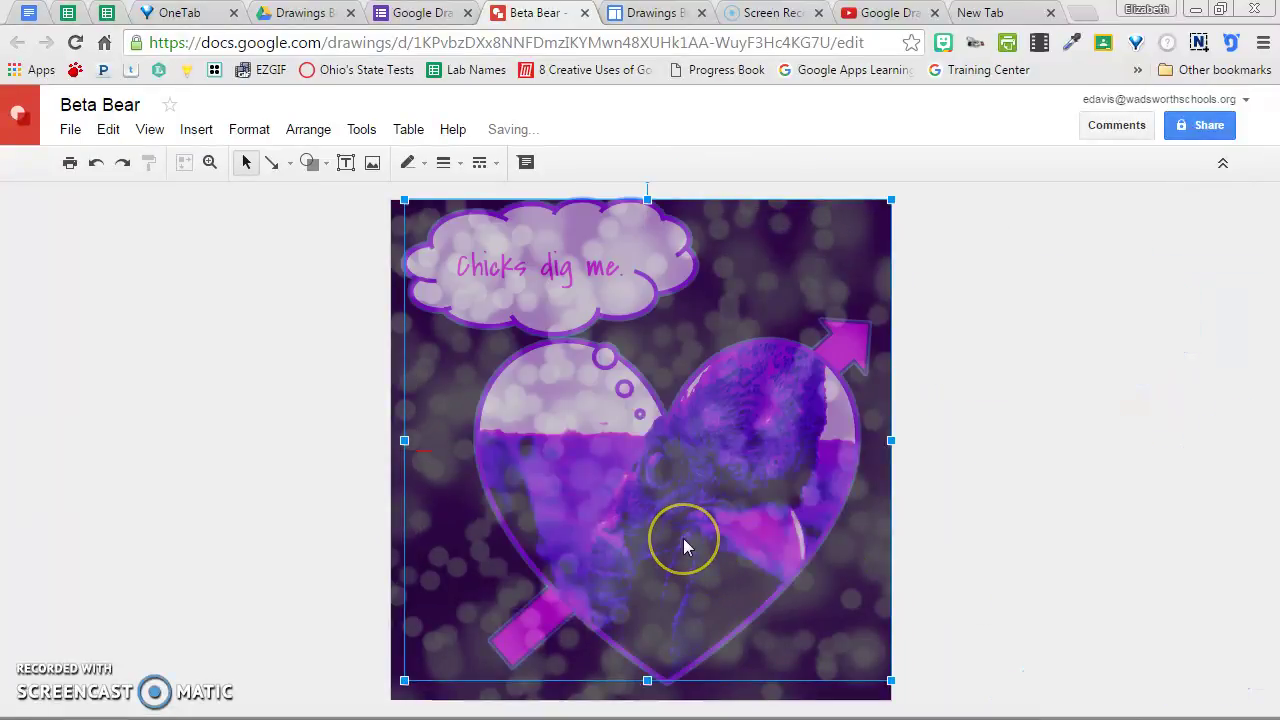
pyautogui.click(1112, 503)
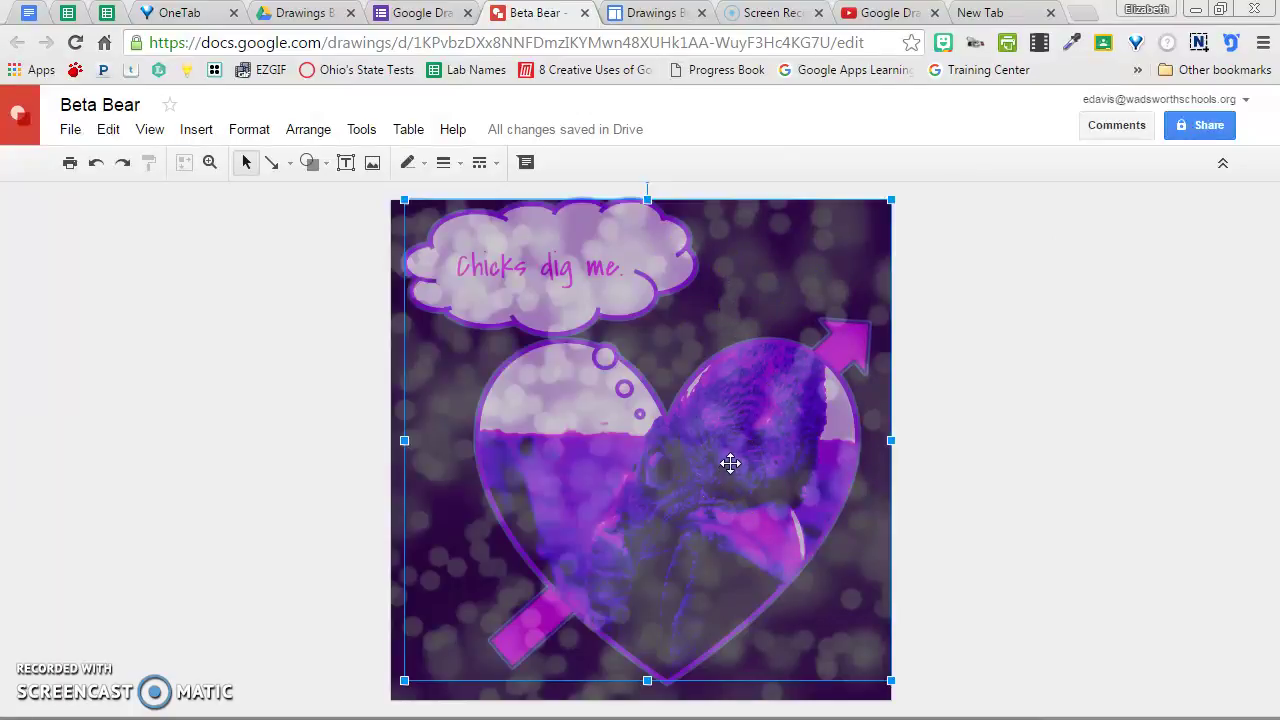
pyautogui.rightClick(858, 279)
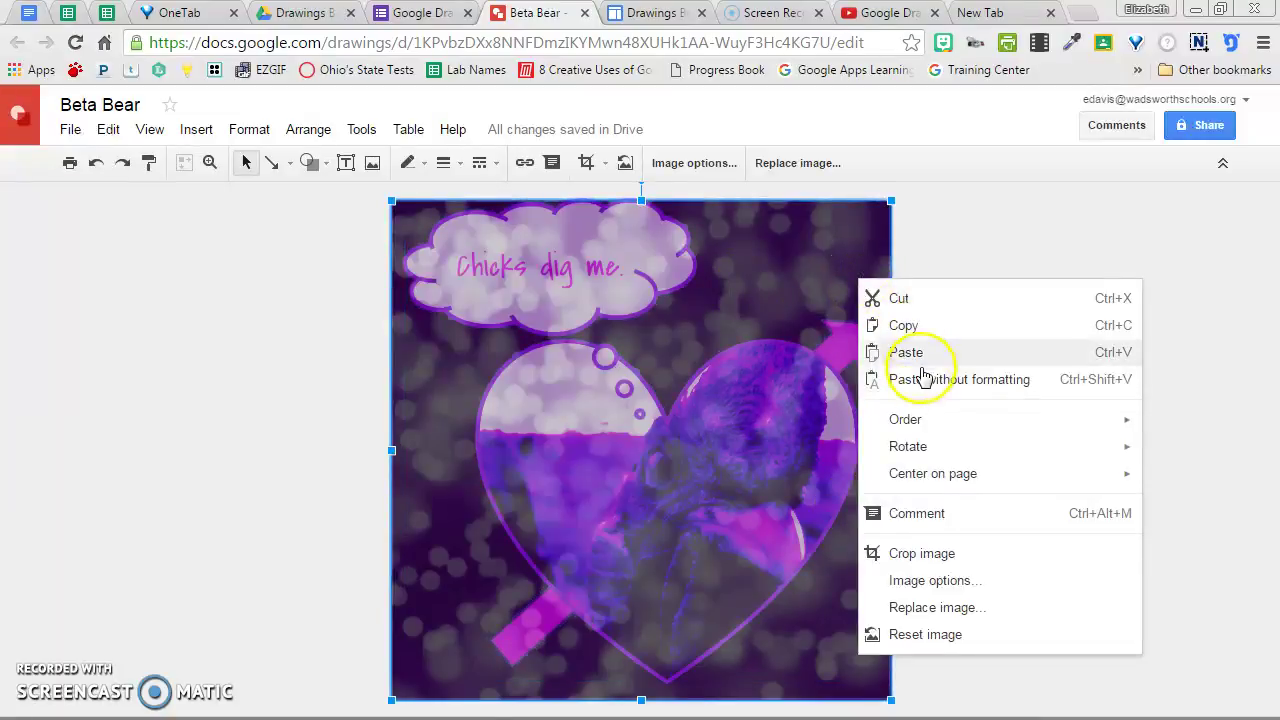
pyautogui.moveTo(913, 428)
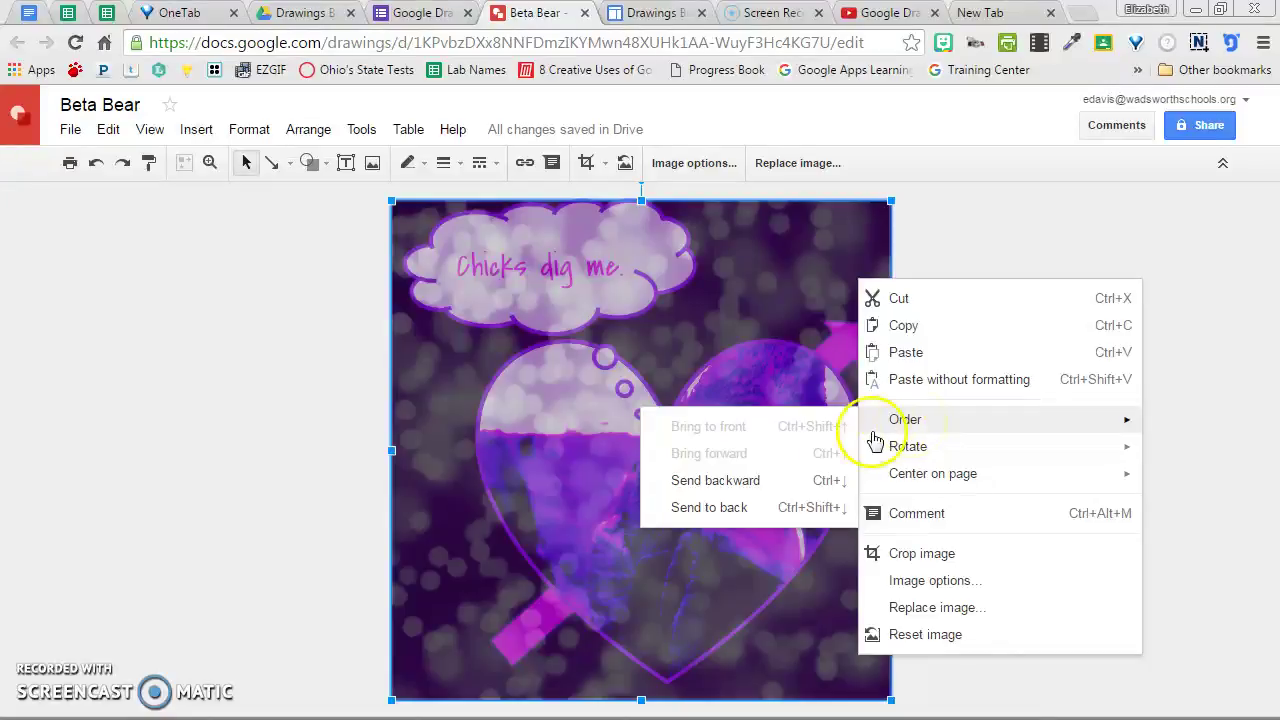
pyautogui.click(716, 481)
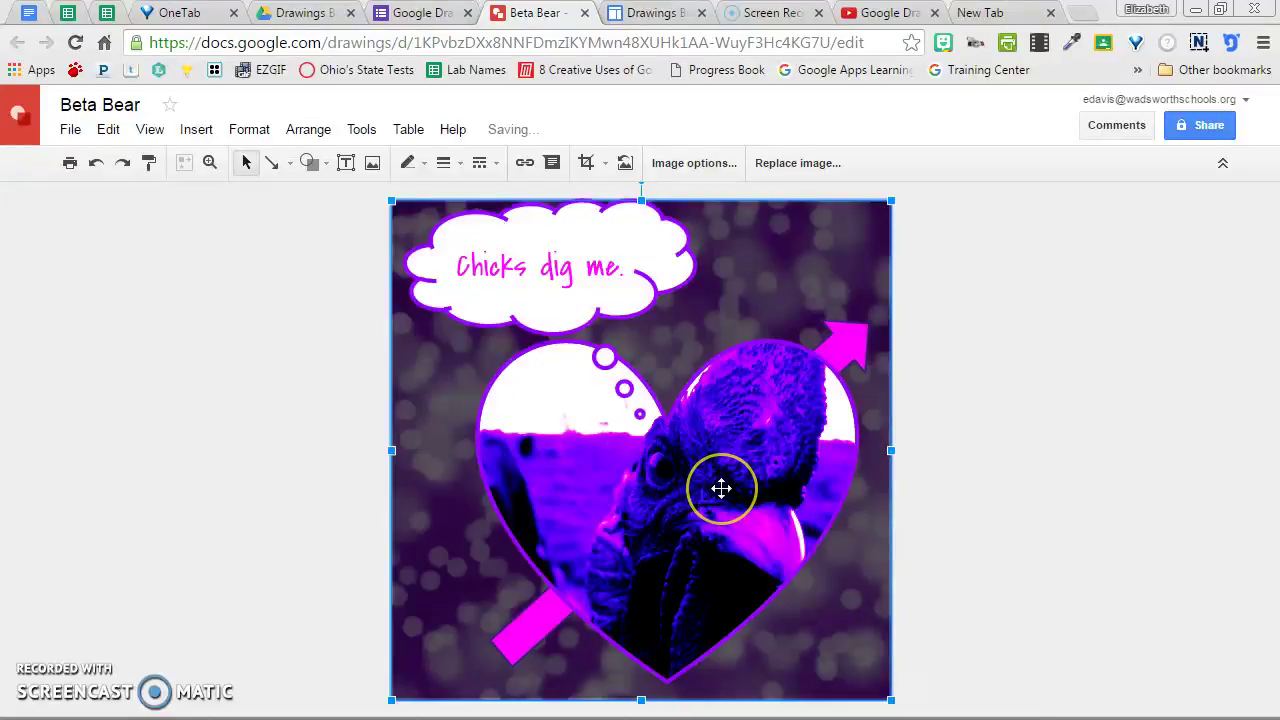
# Reposition the grouped heart, arrow and thought bubble artwork over the bokeh background and deselect it
pyautogui.moveTo(747, 497); pyautogui.dragTo(755, 499)
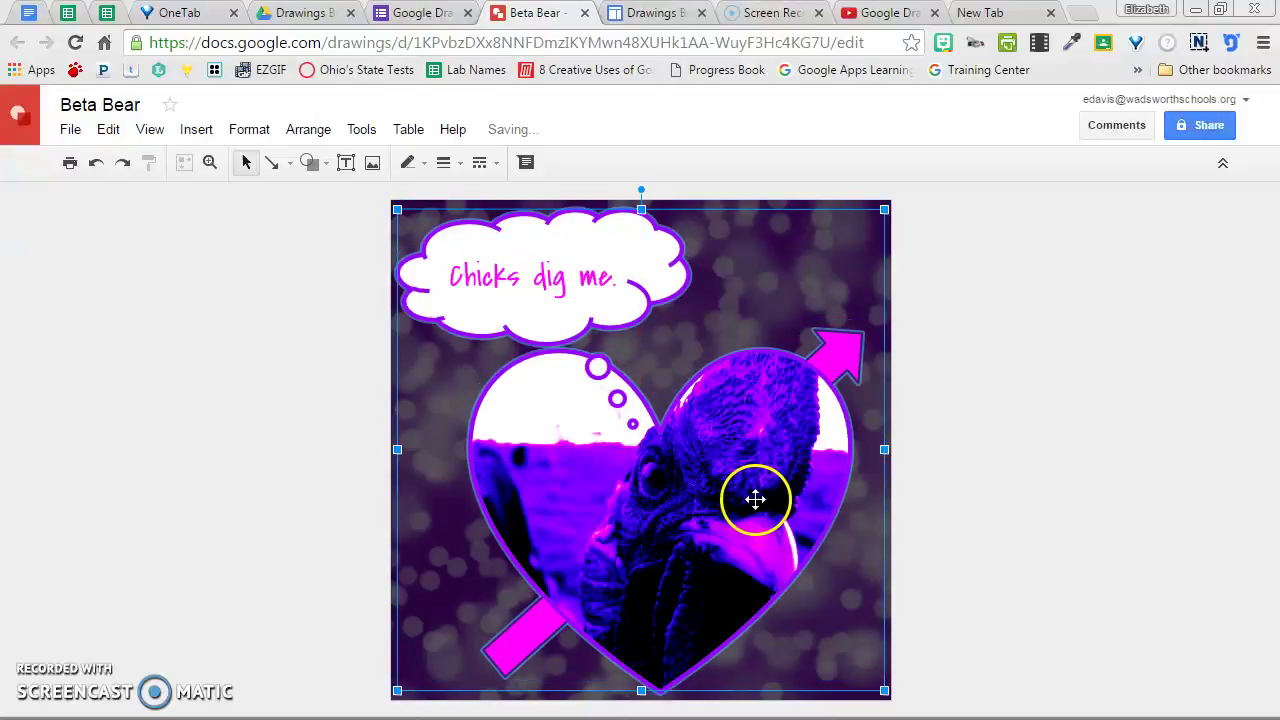
pyautogui.click(1102, 552)
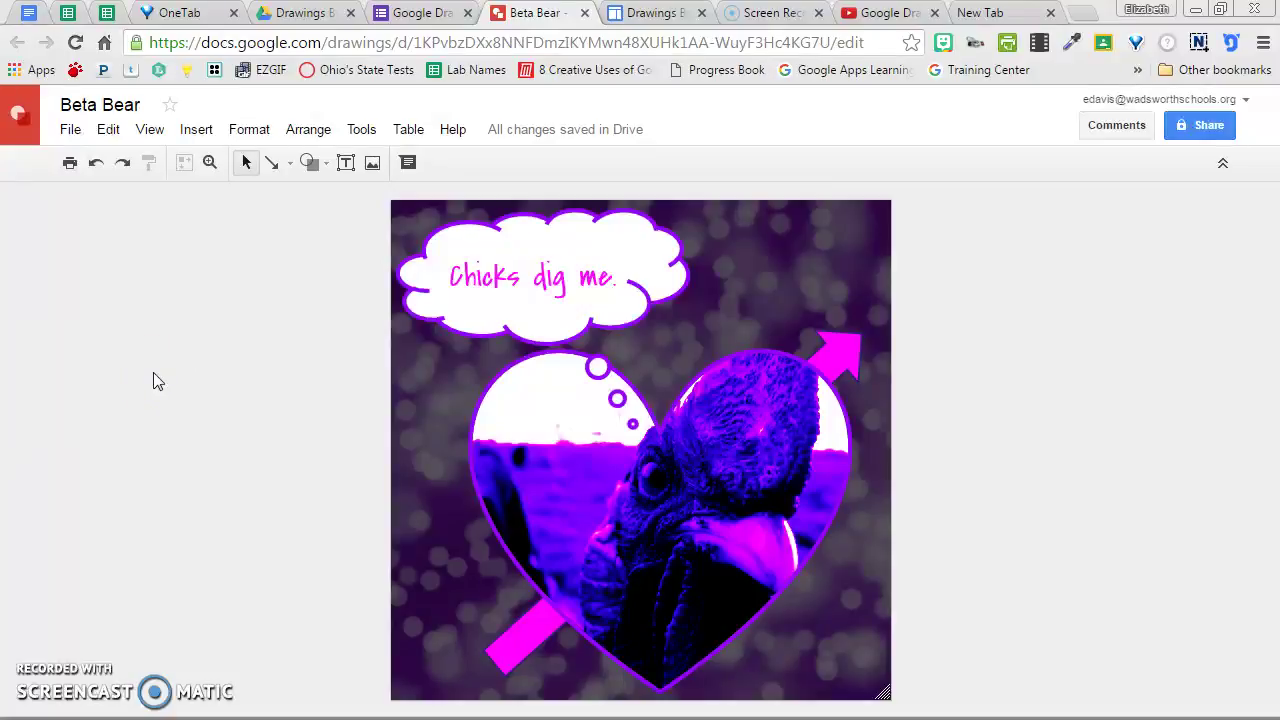
pyautogui.click(211, 350)
# Download the drawing as a PNG image, view the file in Windows Photo Viewer and close the viewer
pyautogui.click(71, 131)
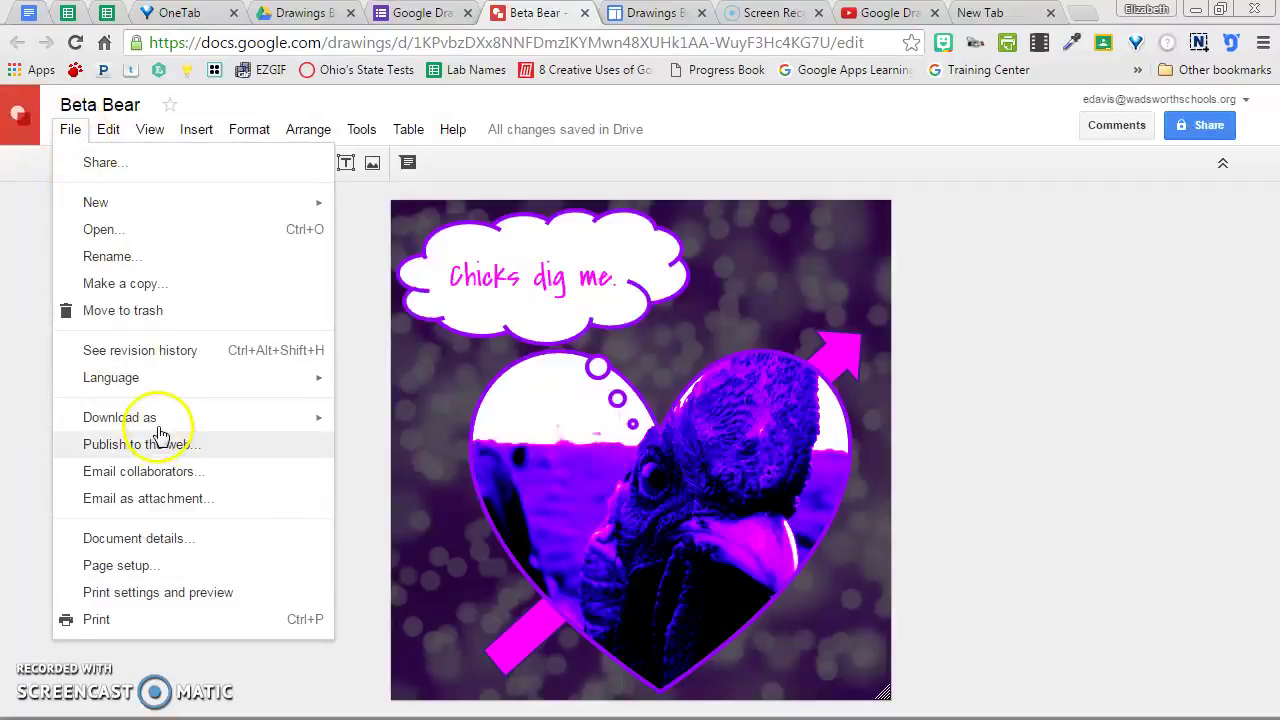
pyautogui.moveTo(157, 417)
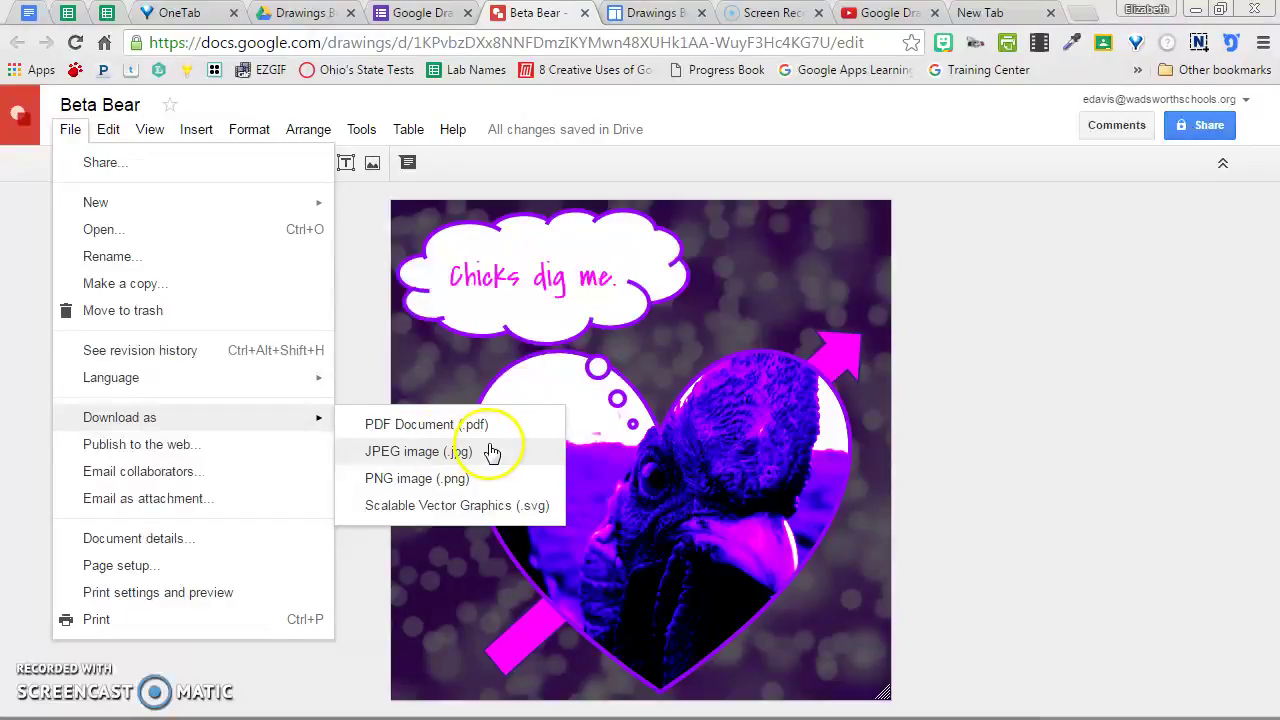
pyautogui.click(440, 455)
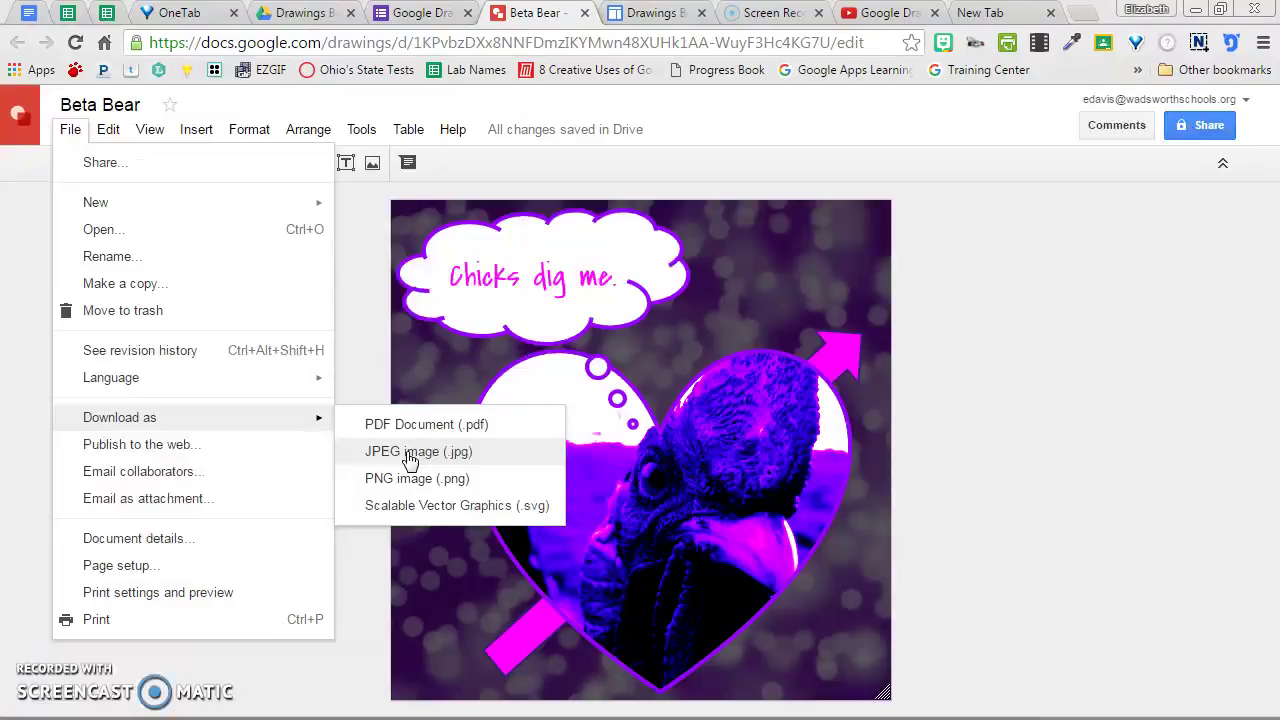
pyautogui.click(400, 484)
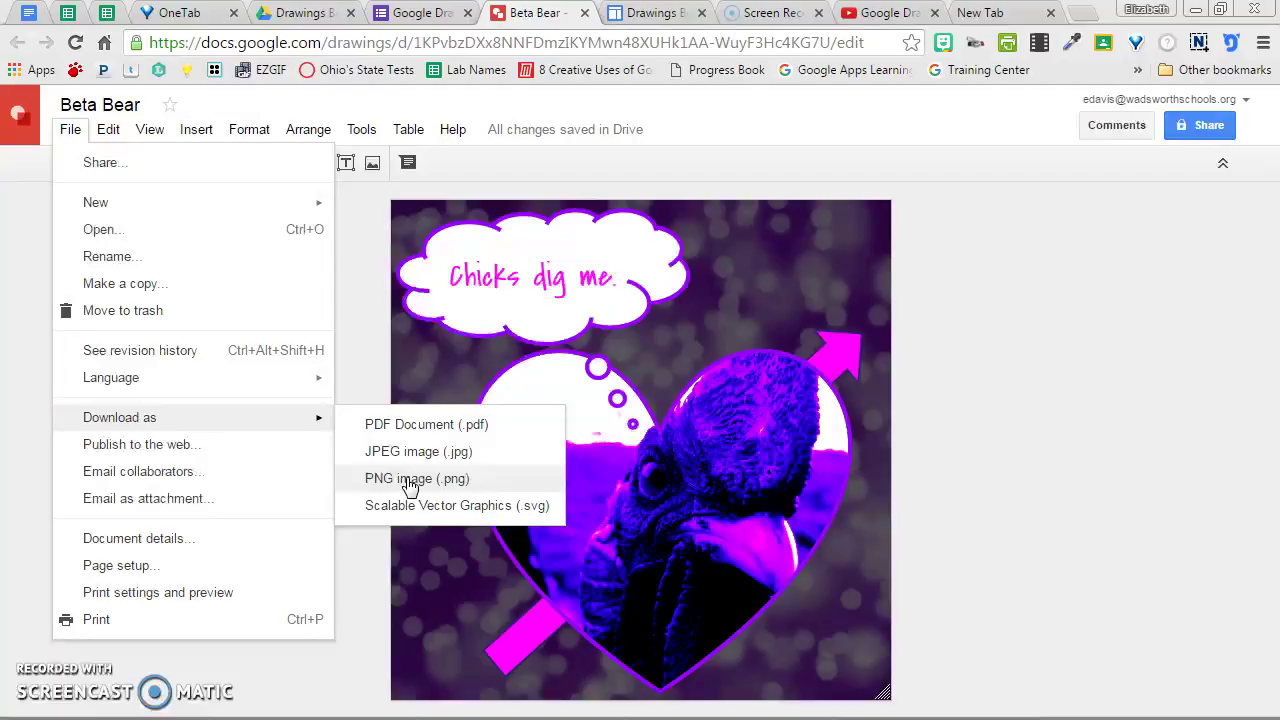
pyautogui.click(405, 505)
pyautogui.click(415, 480)
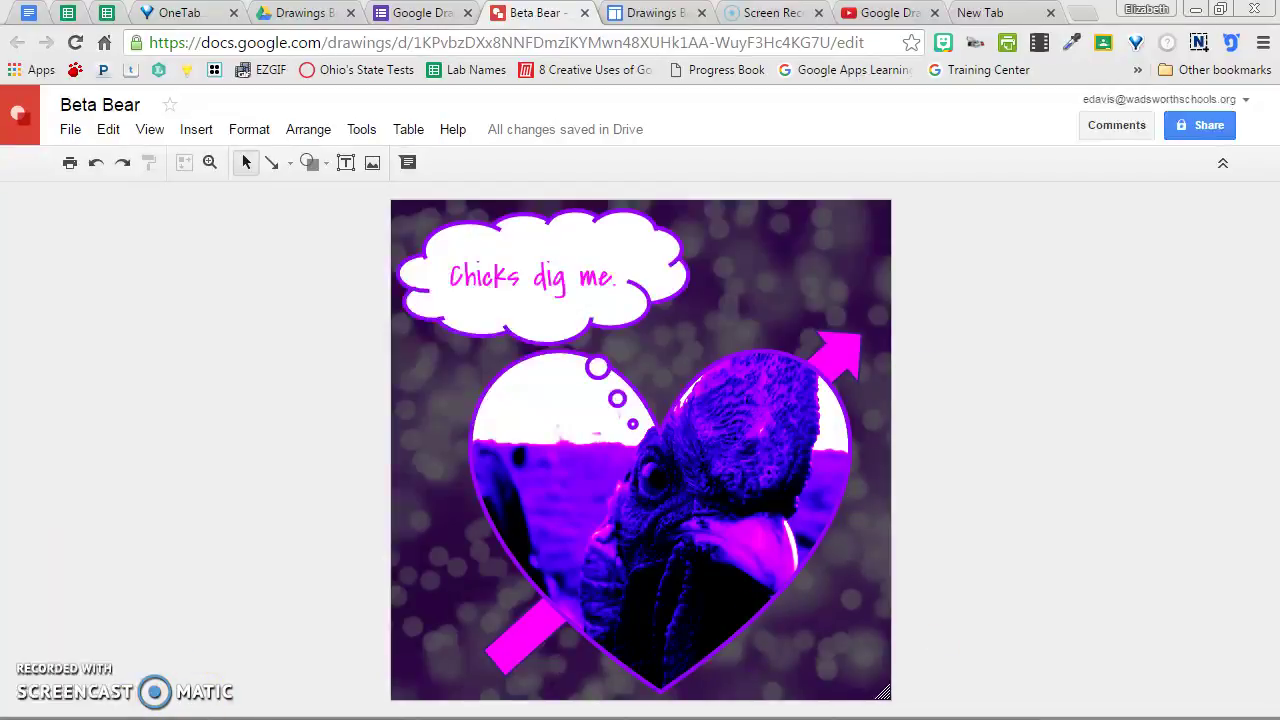
pyautogui.hotkey('alt', 'Tab')
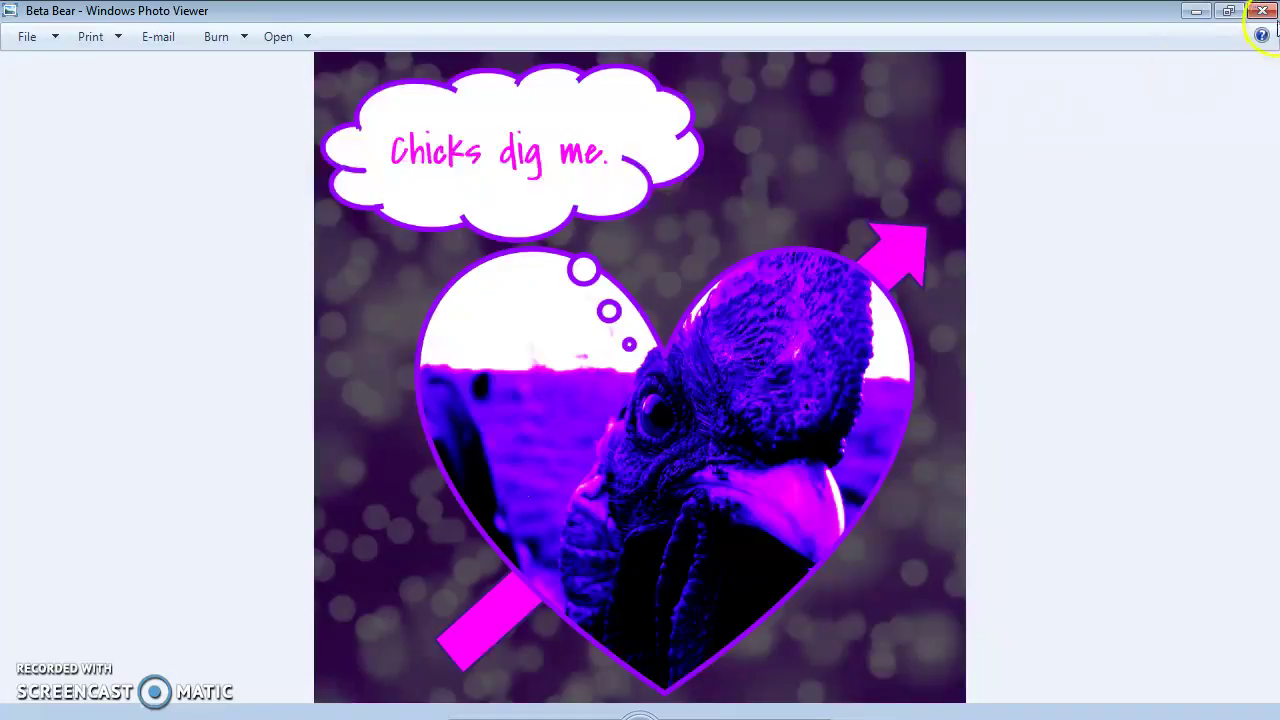
pyautogui.click(1263, 10)
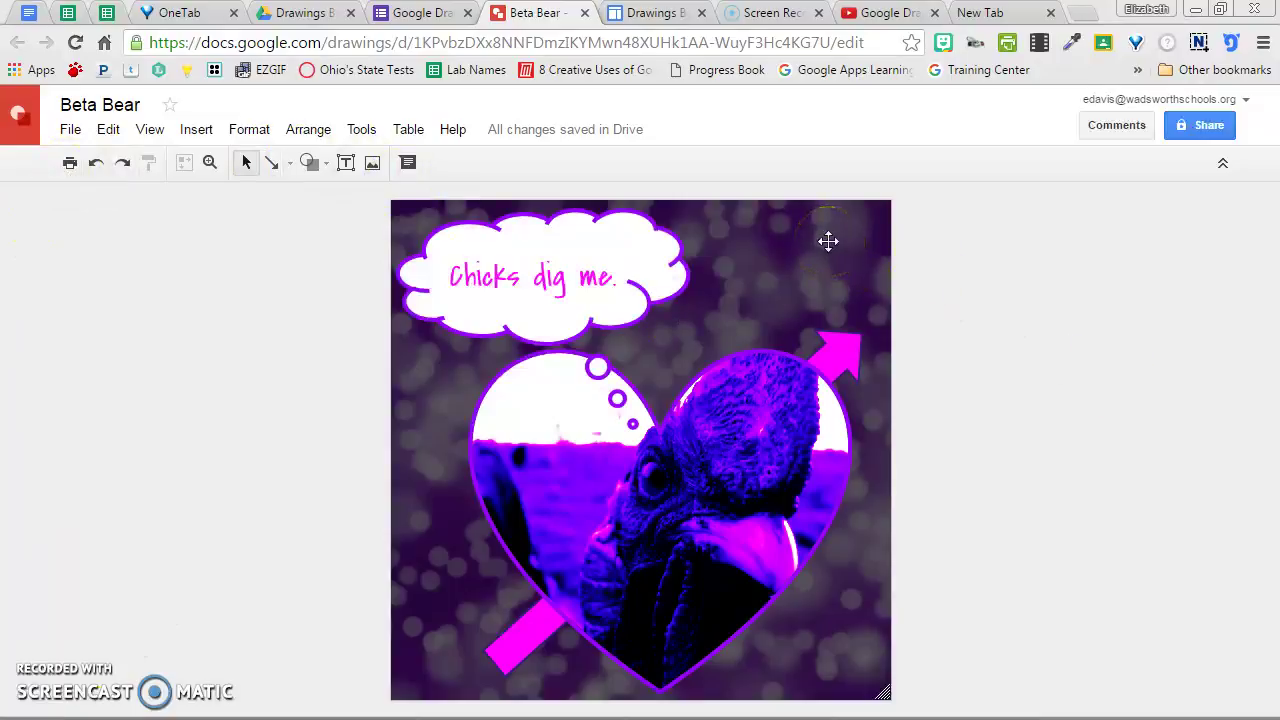
# Ungroup the heart, arrow and thought bubble artwork
pyautogui.click(849, 350)
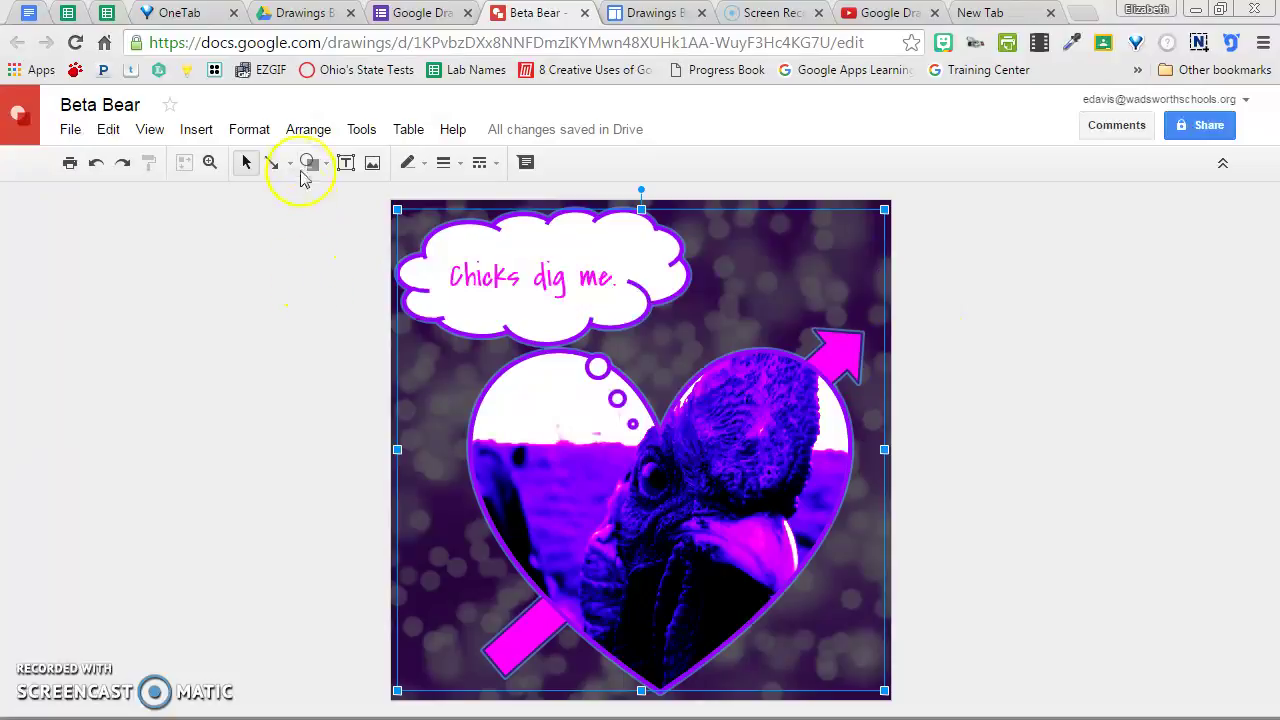
pyautogui.click(312, 131)
pyautogui.click(323, 390)
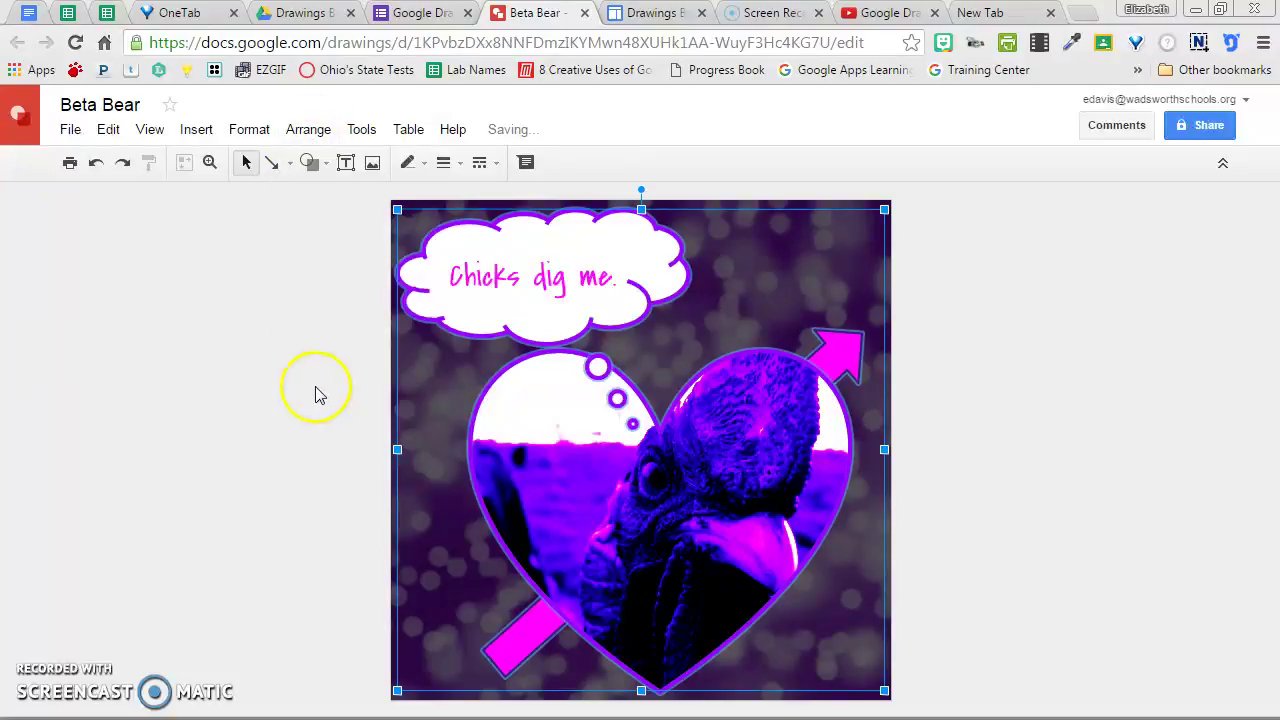
# Give the arrow a darker, semi-transparent magenta custom fill, #b000b09b
pyautogui.click(842, 362)
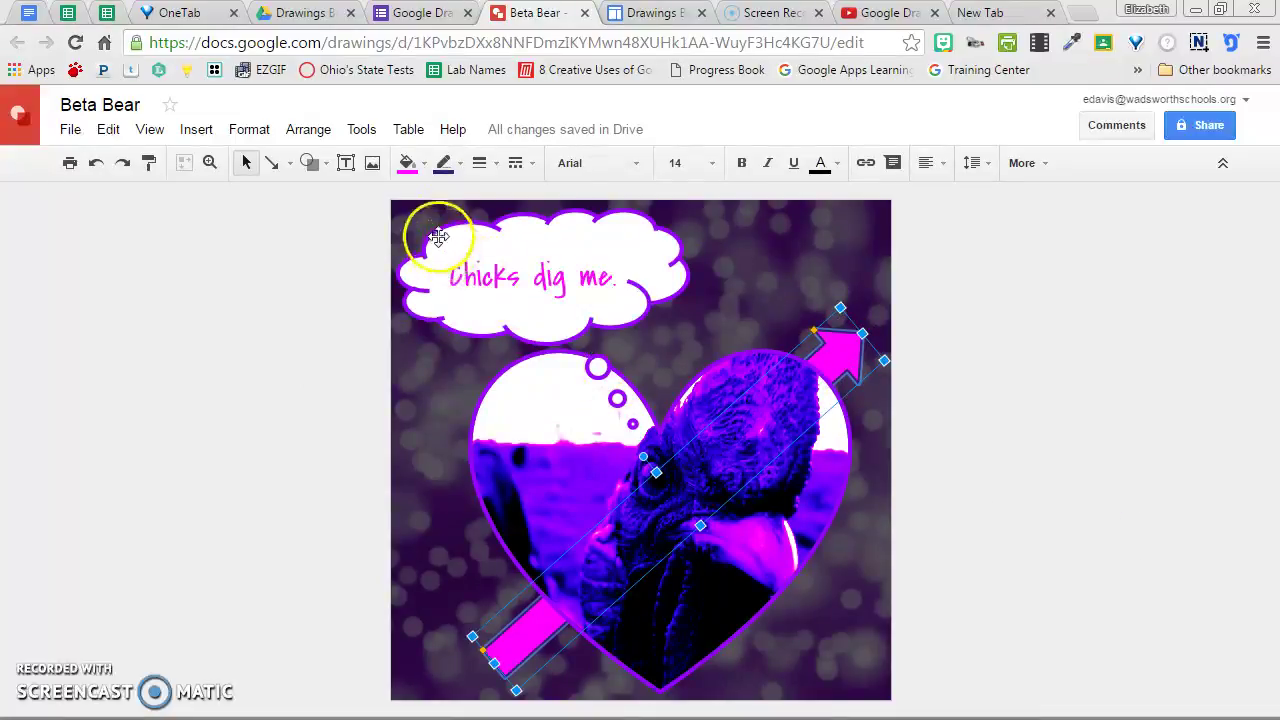
pyautogui.click(412, 163)
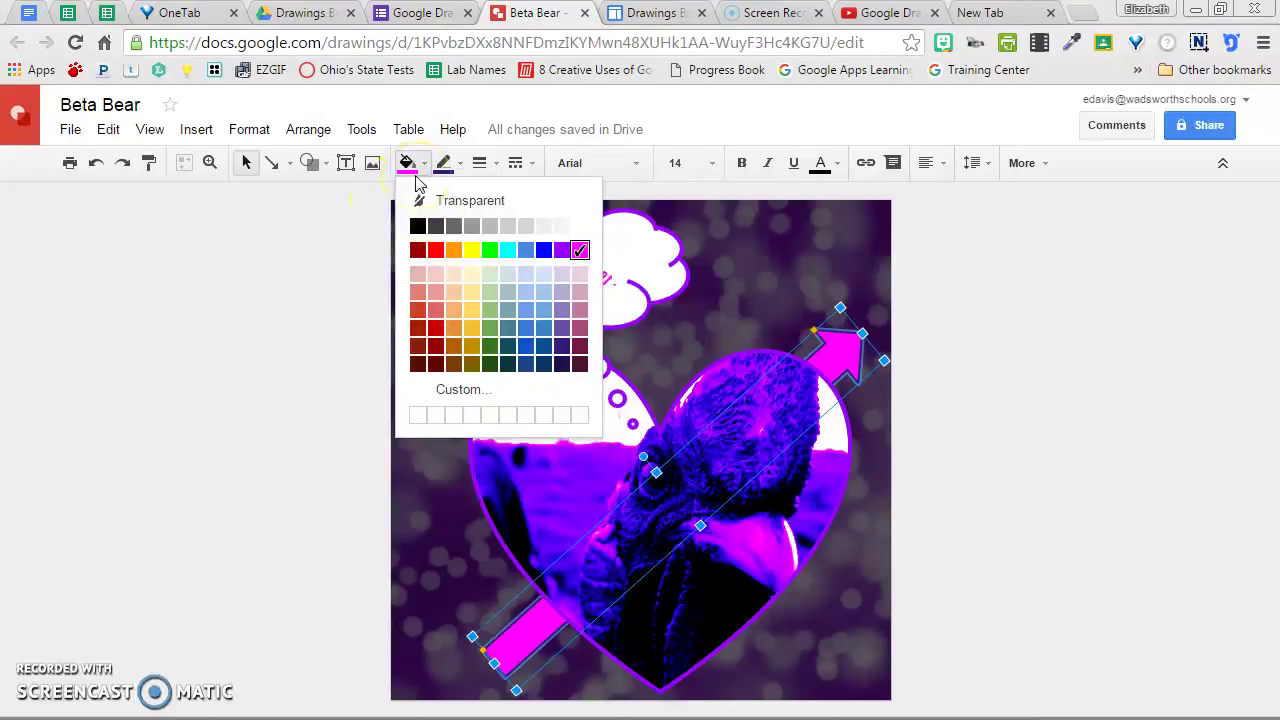
pyautogui.click(448, 396)
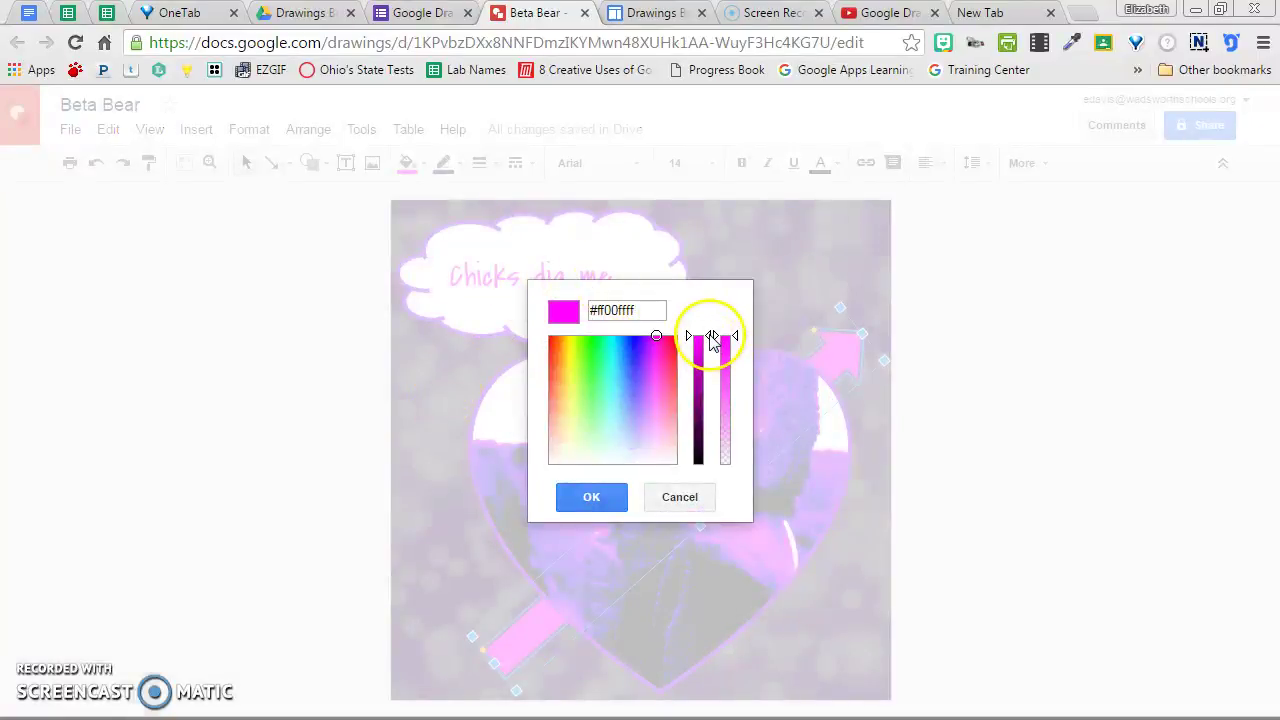
pyautogui.moveTo(712, 340)
pyautogui.mouseDown()
pyautogui.moveTo(700, 393)
pyautogui.moveTo(700, 363)
pyautogui.moveTo(700, 375)
pyautogui.moveTo(737, 357)
pyautogui.moveTo(737, 398)
pyautogui.moveTo(733, 372)
pyautogui.moveTo(735, 385)
pyautogui.mouseUp()
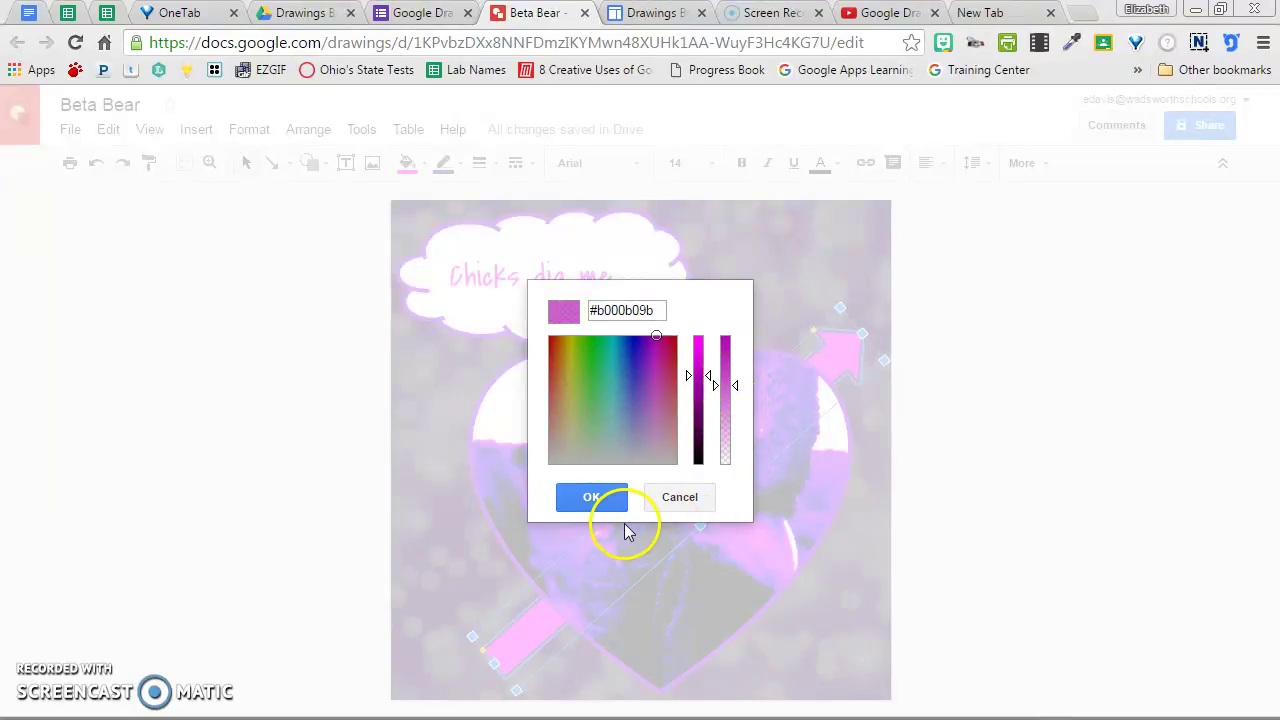
pyautogui.click(600, 494)
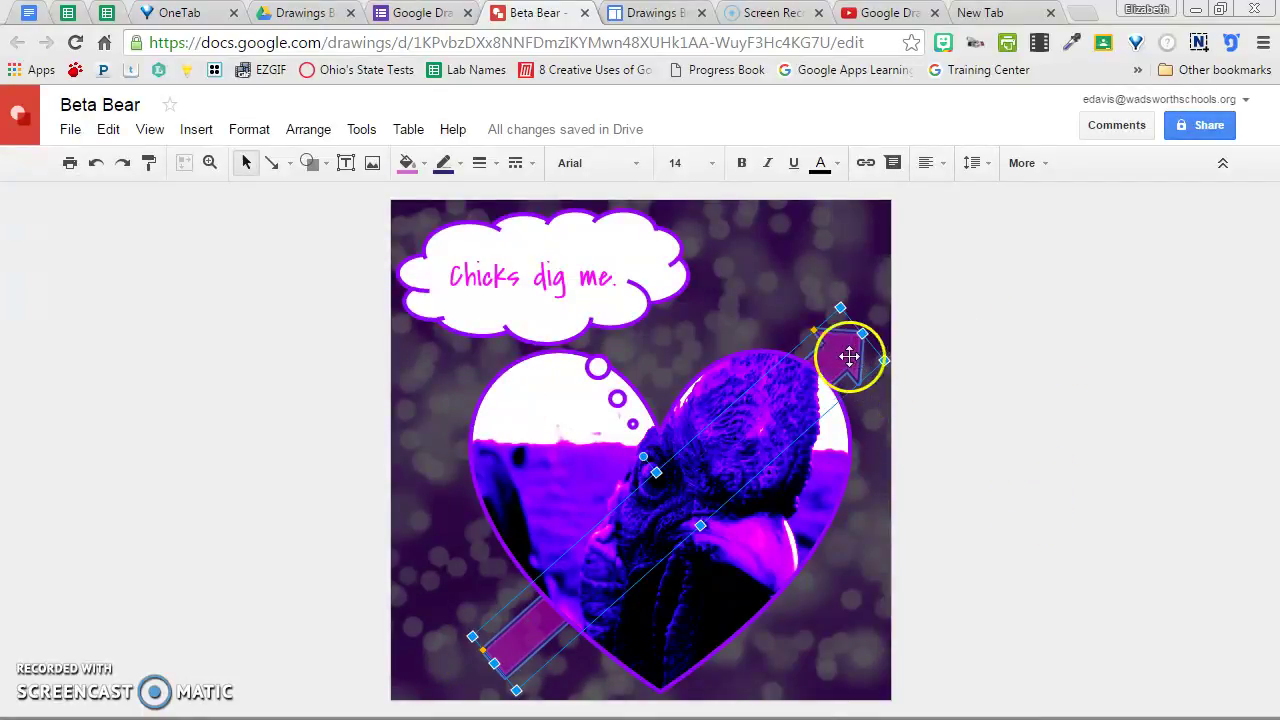
pyautogui.click(980, 572)
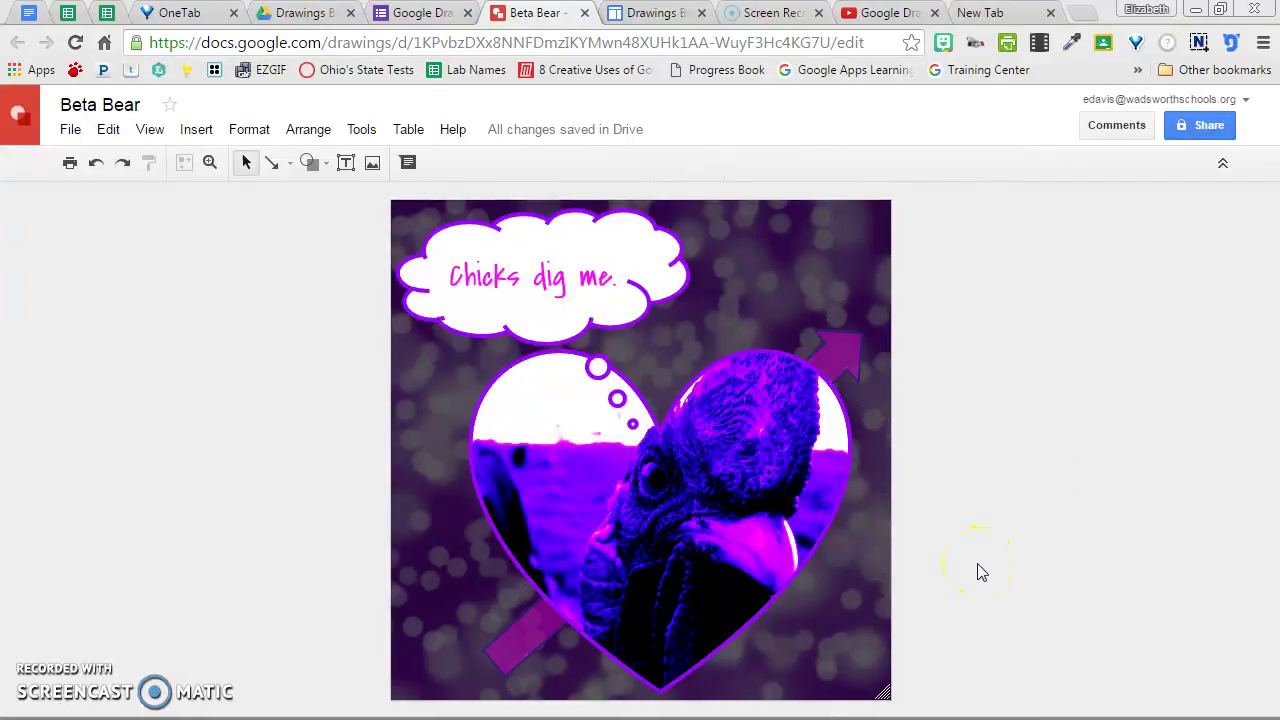
# Make the thought bubble's white fill partly transparent with the custom color #ffffffd0
pyautogui.click(551, 253)
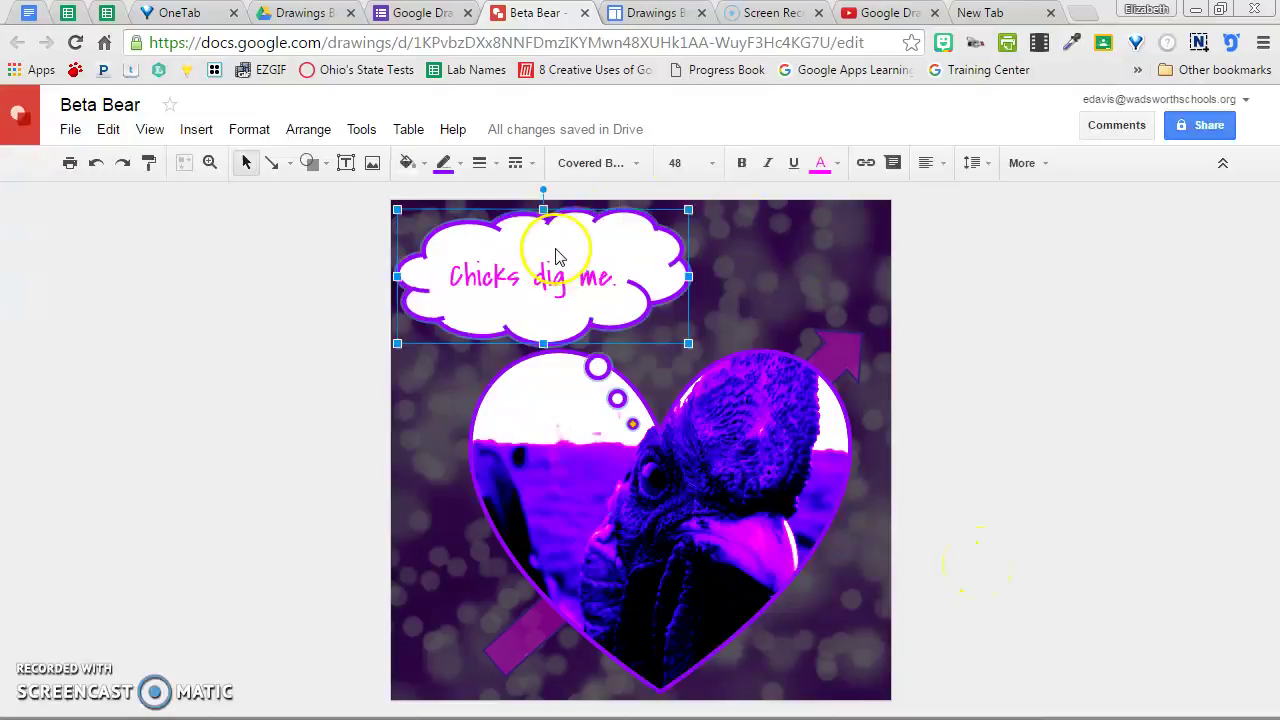
pyautogui.click(428, 165)
pyautogui.click(478, 391)
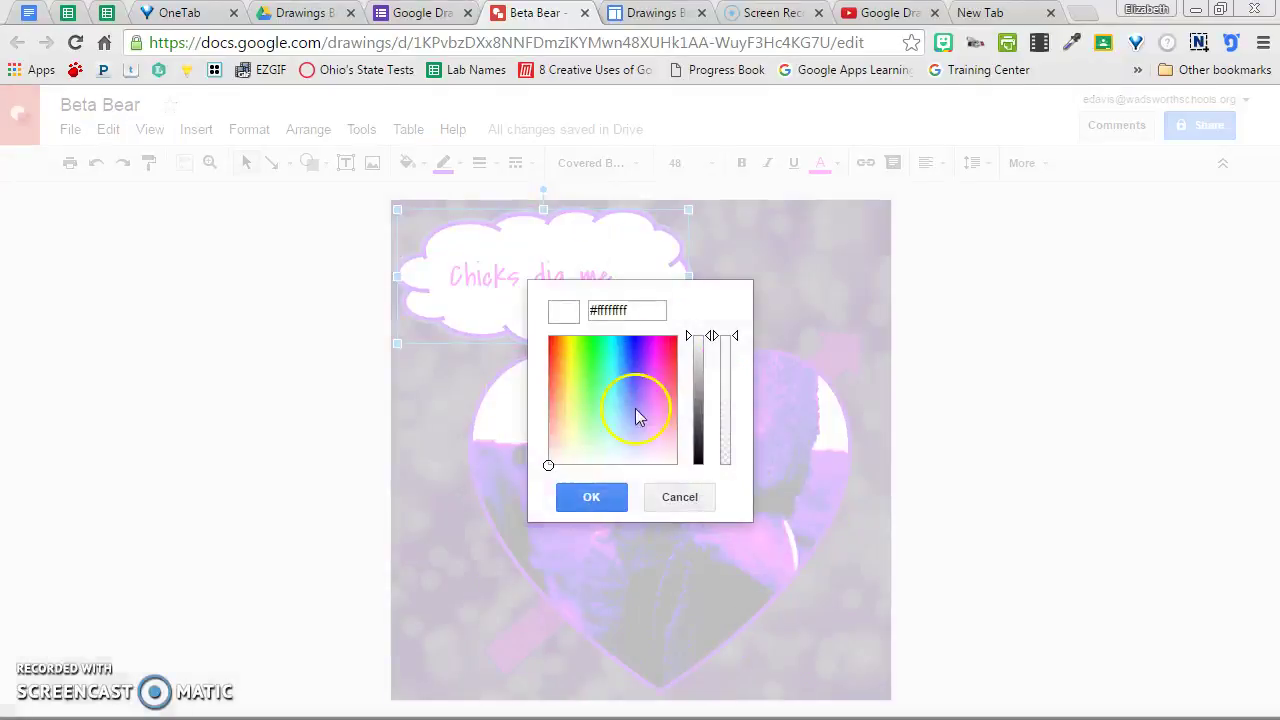
pyautogui.moveTo(735, 337); pyautogui.dragTo(737, 362)
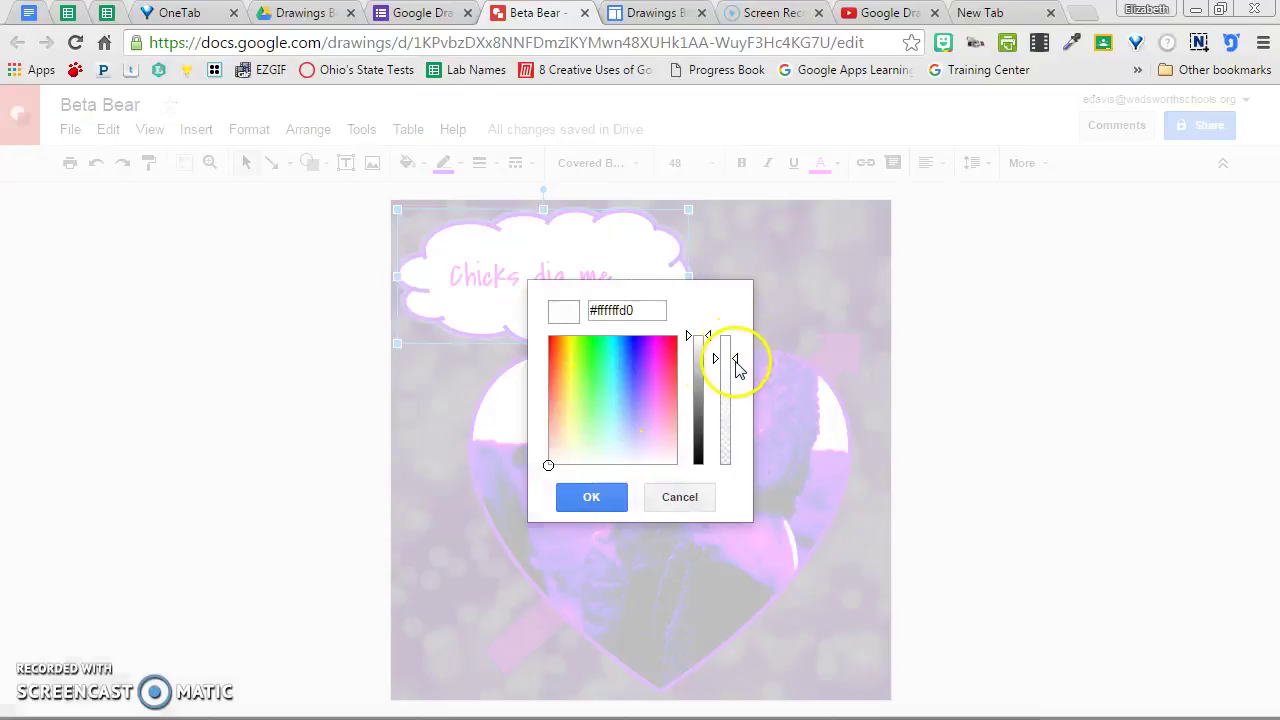
pyautogui.click(582, 498)
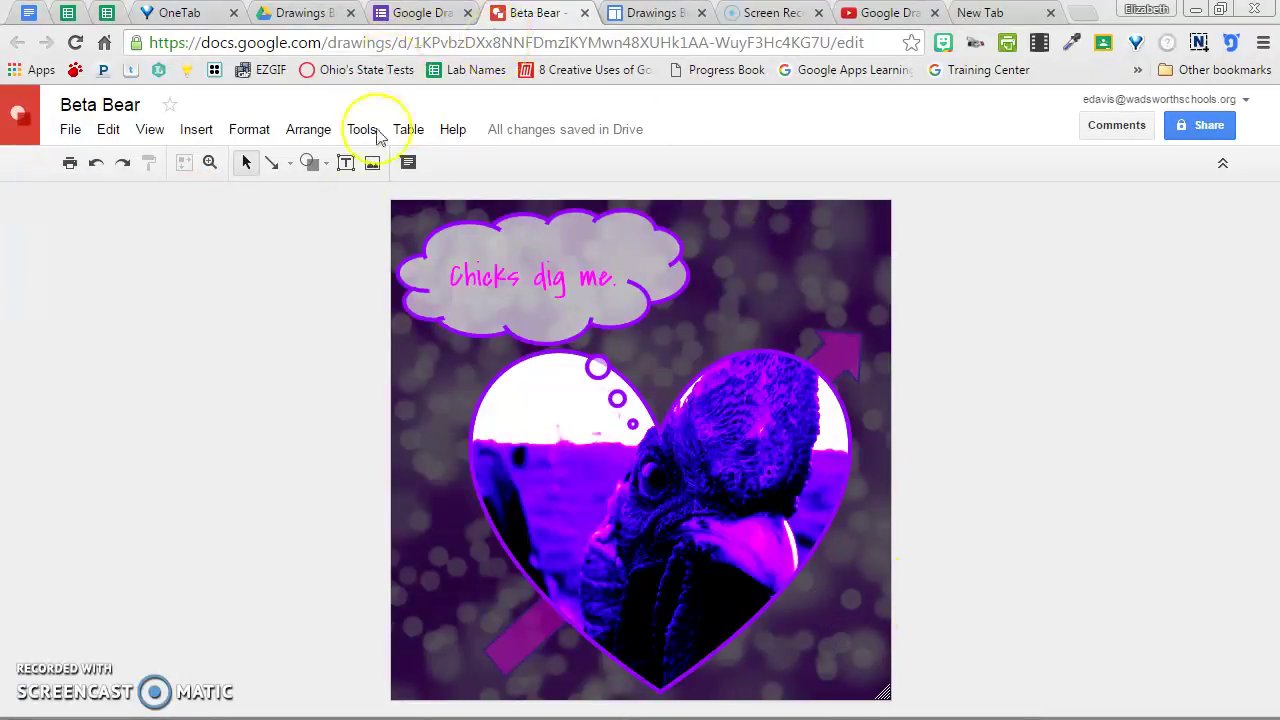
# Examine the recolor and adjustment settings of the bokeh background and the heart image, and close the image options
pyautogui.click(434, 428)
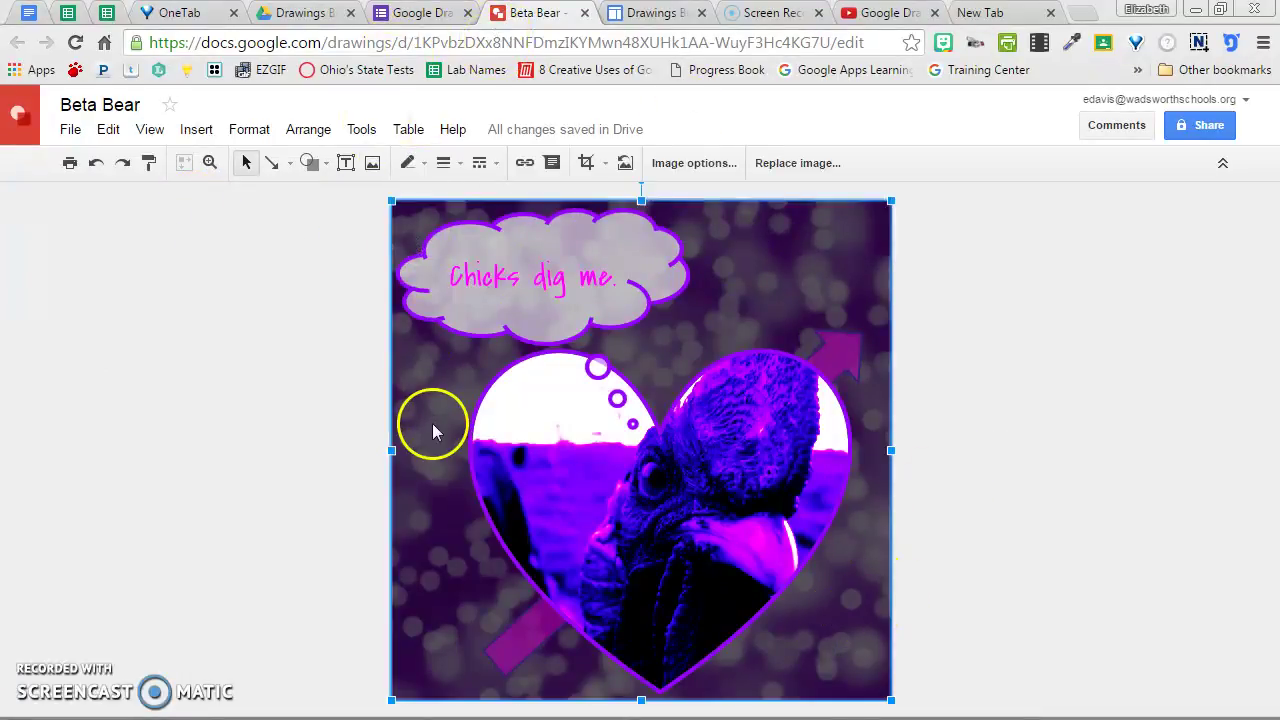
pyautogui.click(698, 165)
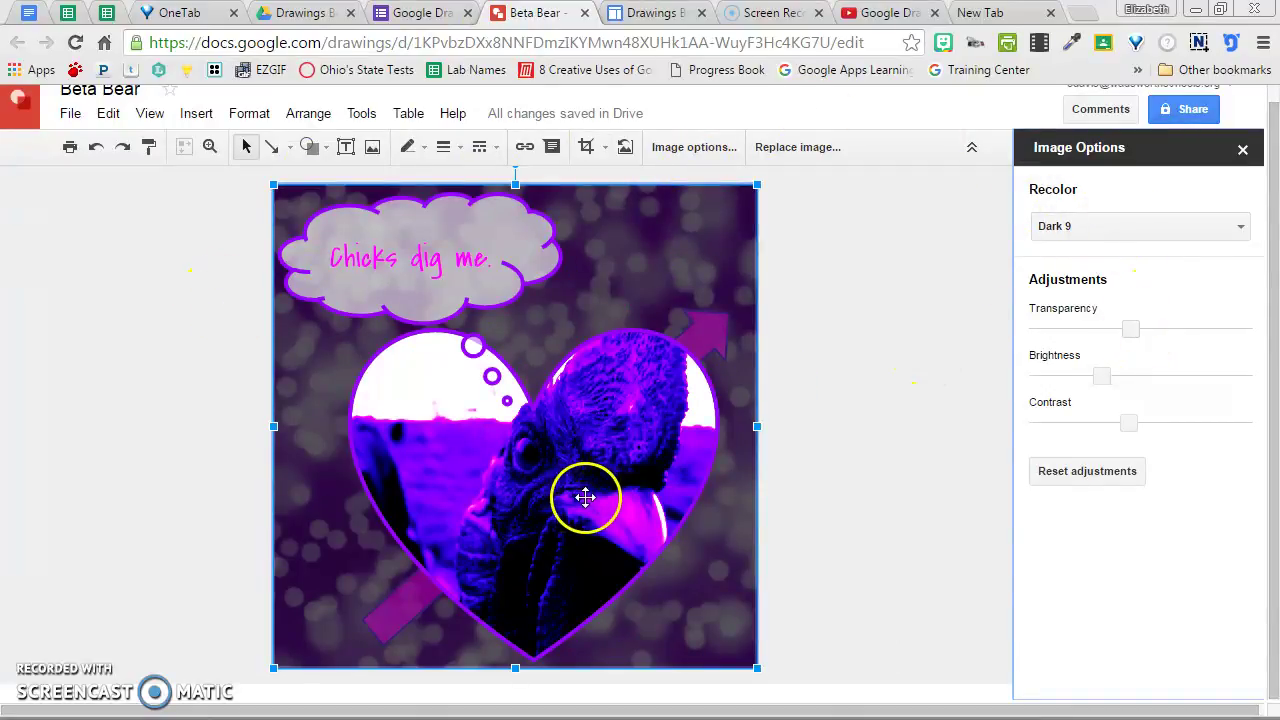
pyautogui.click(910, 421)
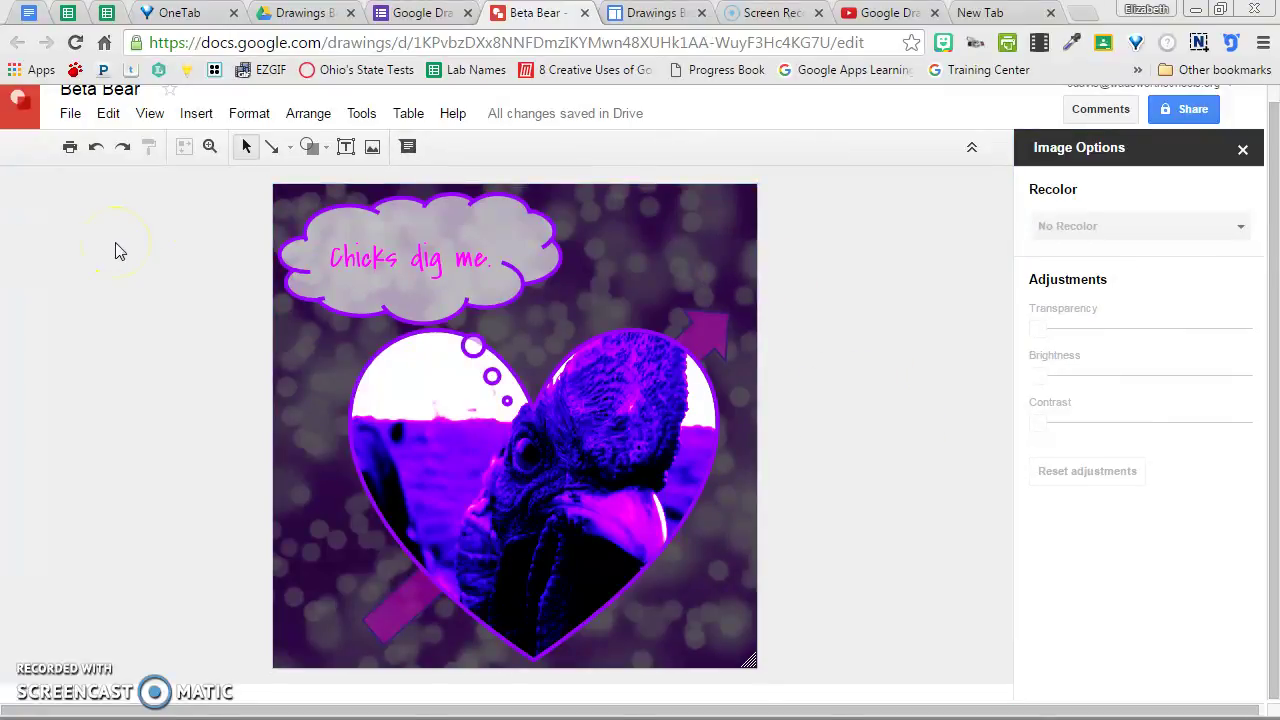
pyautogui.click(380, 407)
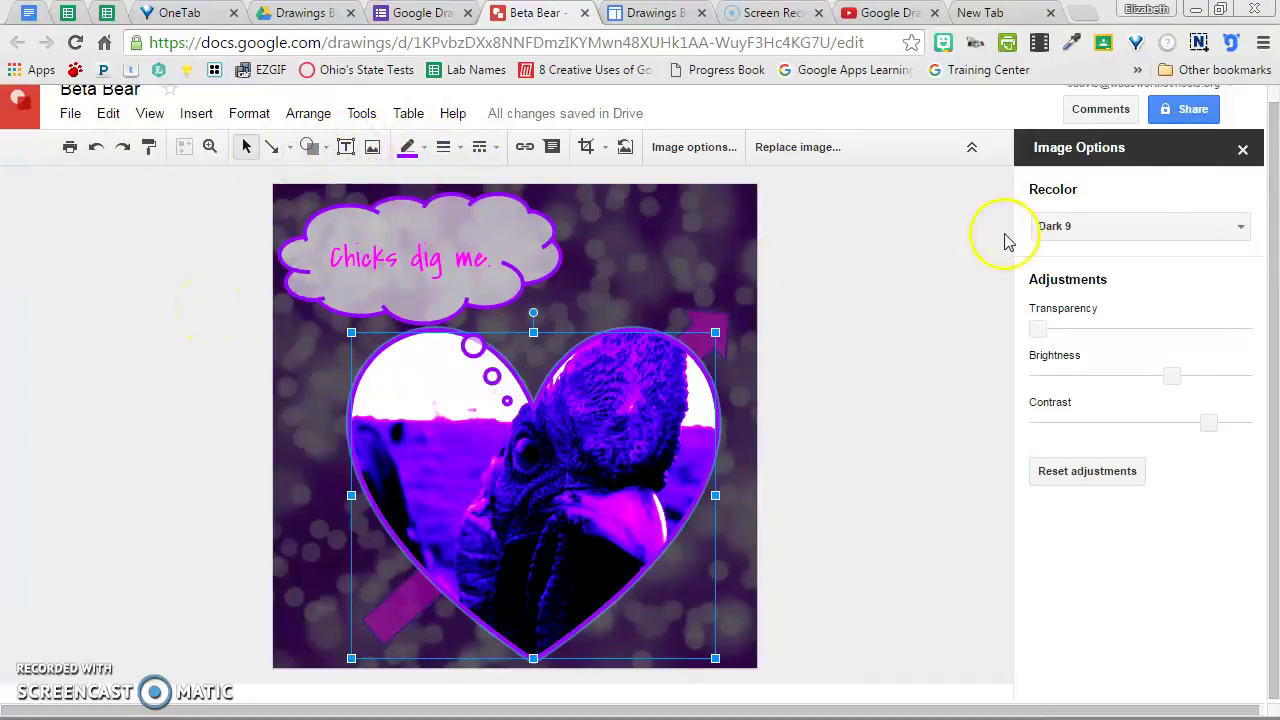
pyautogui.click(1243, 149)
pyautogui.click(990, 443)
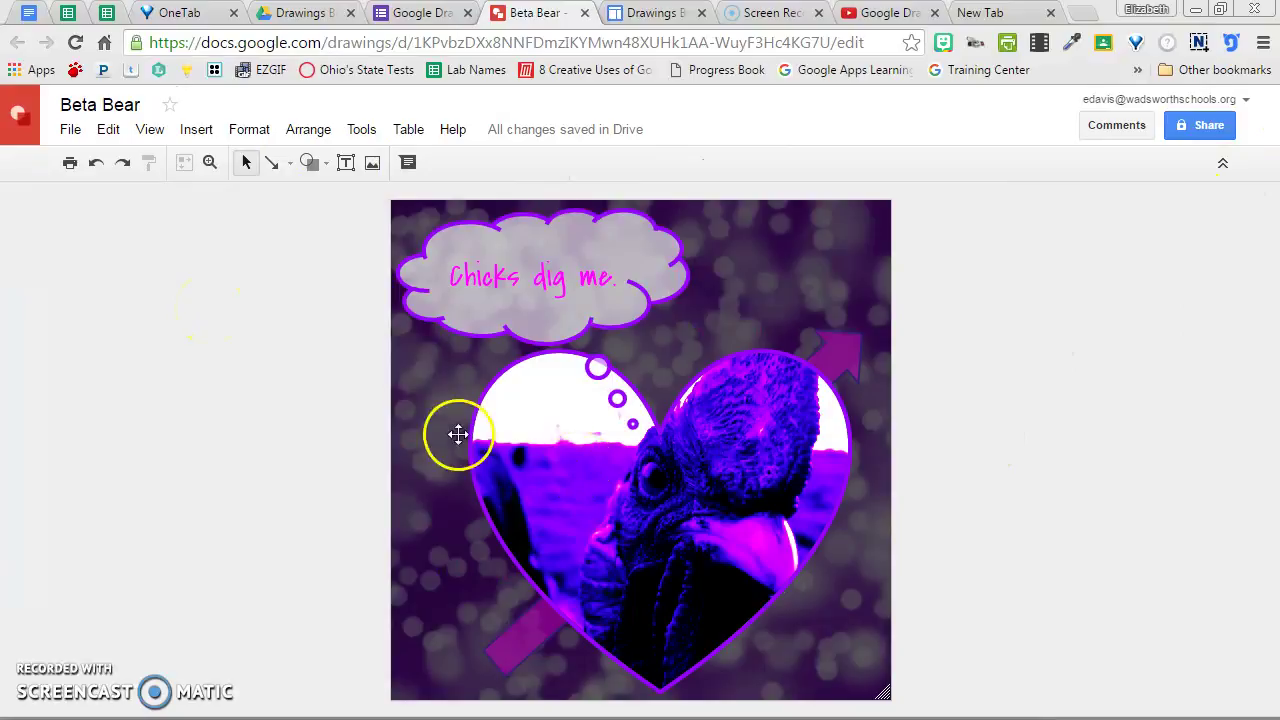
# Group the bokeh background, heart, arrow and thought bubble into one object and deselect it
pyautogui.moveTo(377, 187)
pyautogui.mouseDown()
pyautogui.moveTo(466, 606)
pyautogui.moveTo(529, 713)
pyautogui.moveTo(895, 698)
pyautogui.mouseUp()
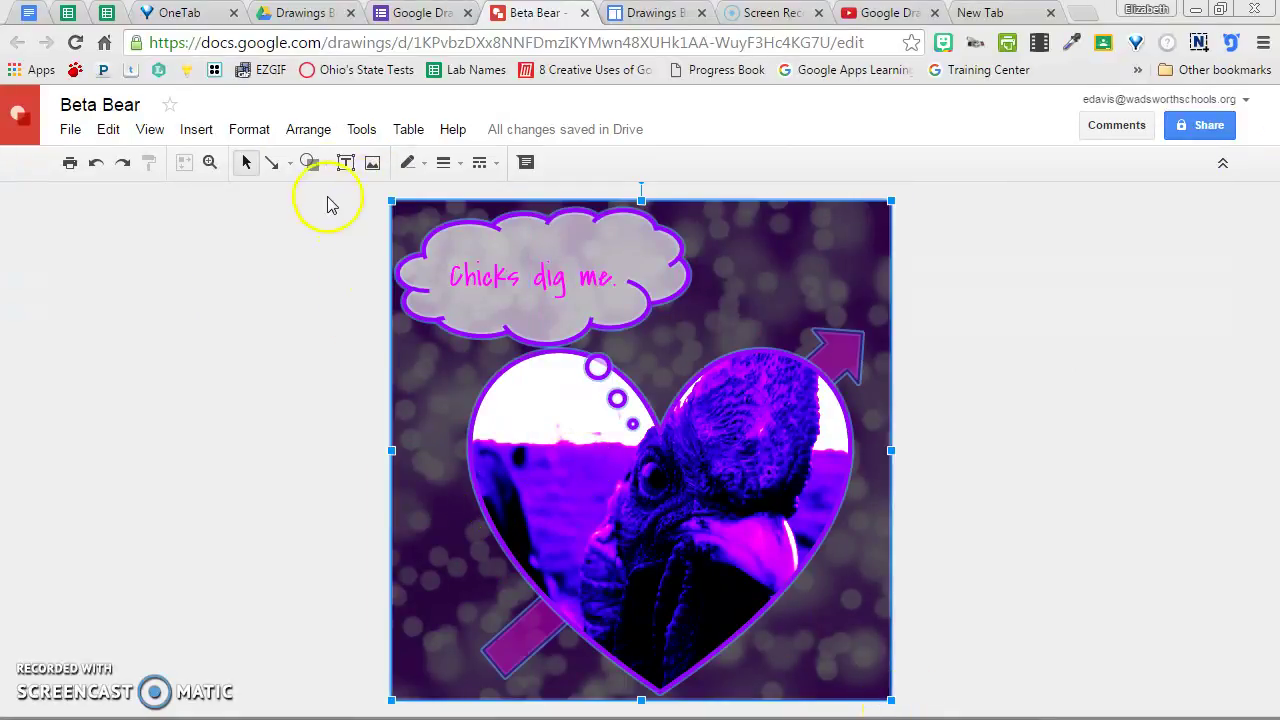
pyautogui.click(312, 130)
pyautogui.click(343, 376)
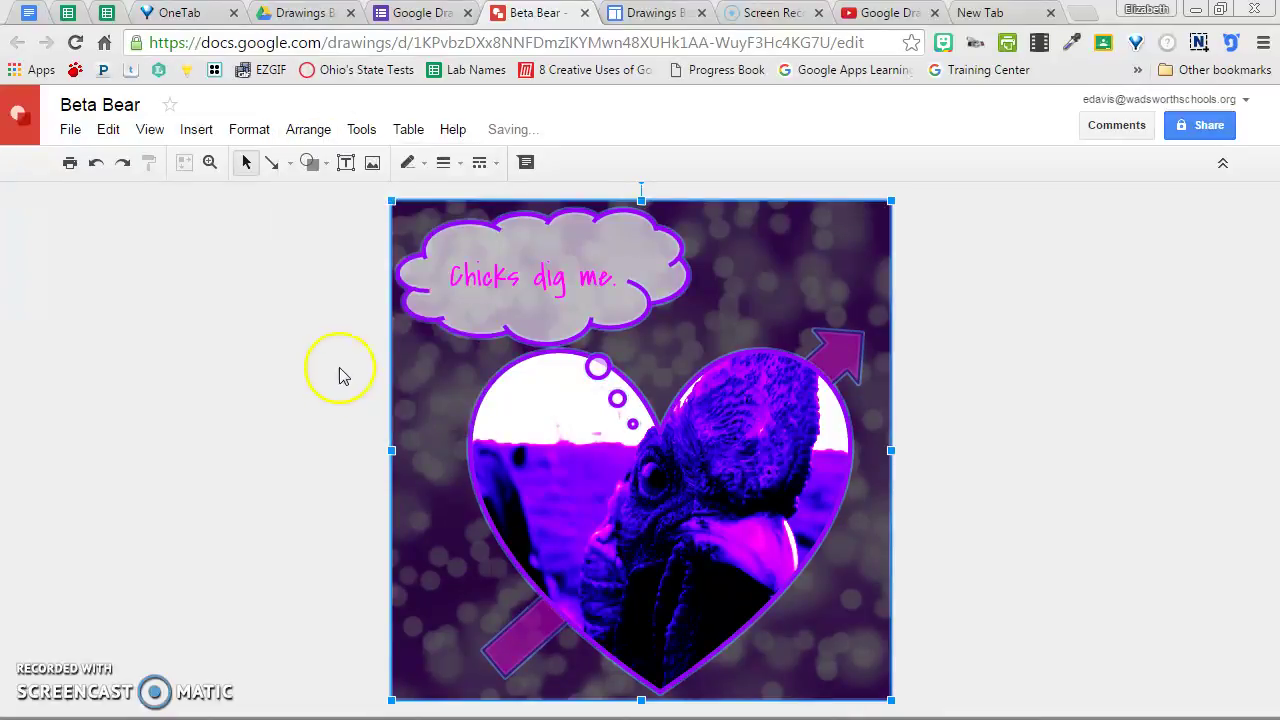
pyautogui.moveTo(709, 497)
pyautogui.mouseDown()
pyautogui.moveTo(979, 543)
pyautogui.moveTo(631, 497)
pyautogui.mouseUp()
pyautogui.click(960, 535)
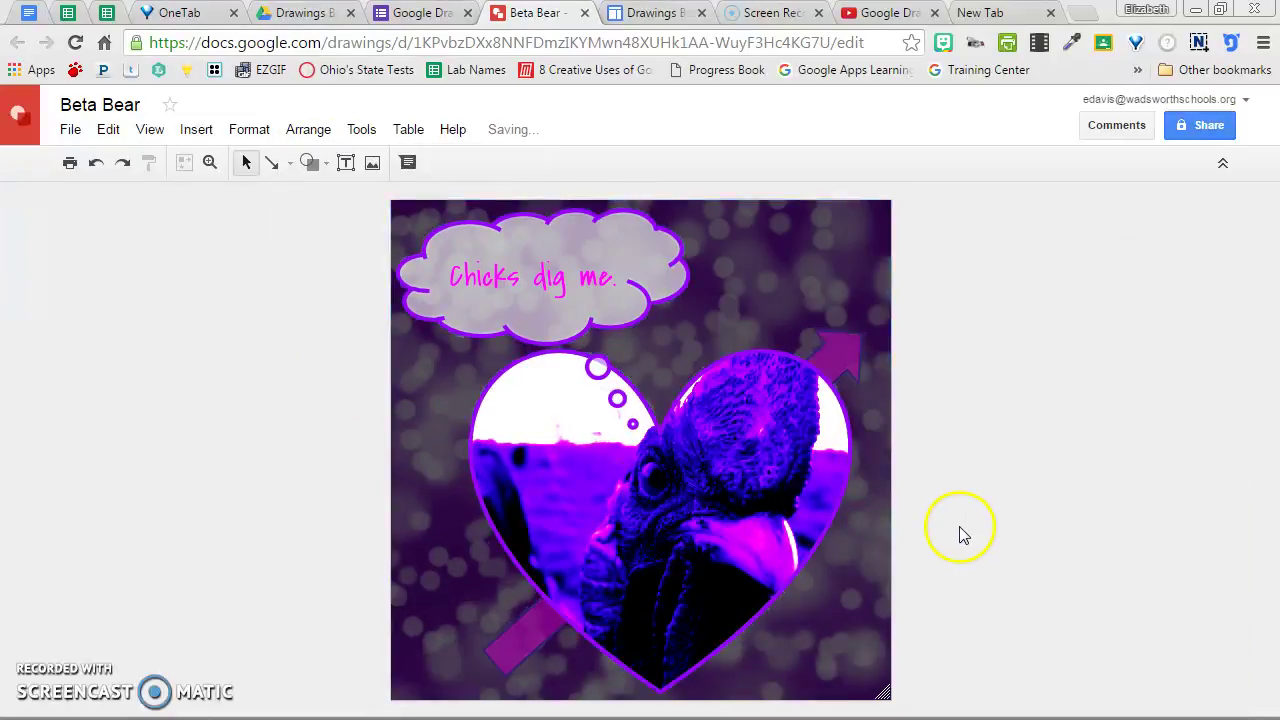
pyautogui.click(86, 139)
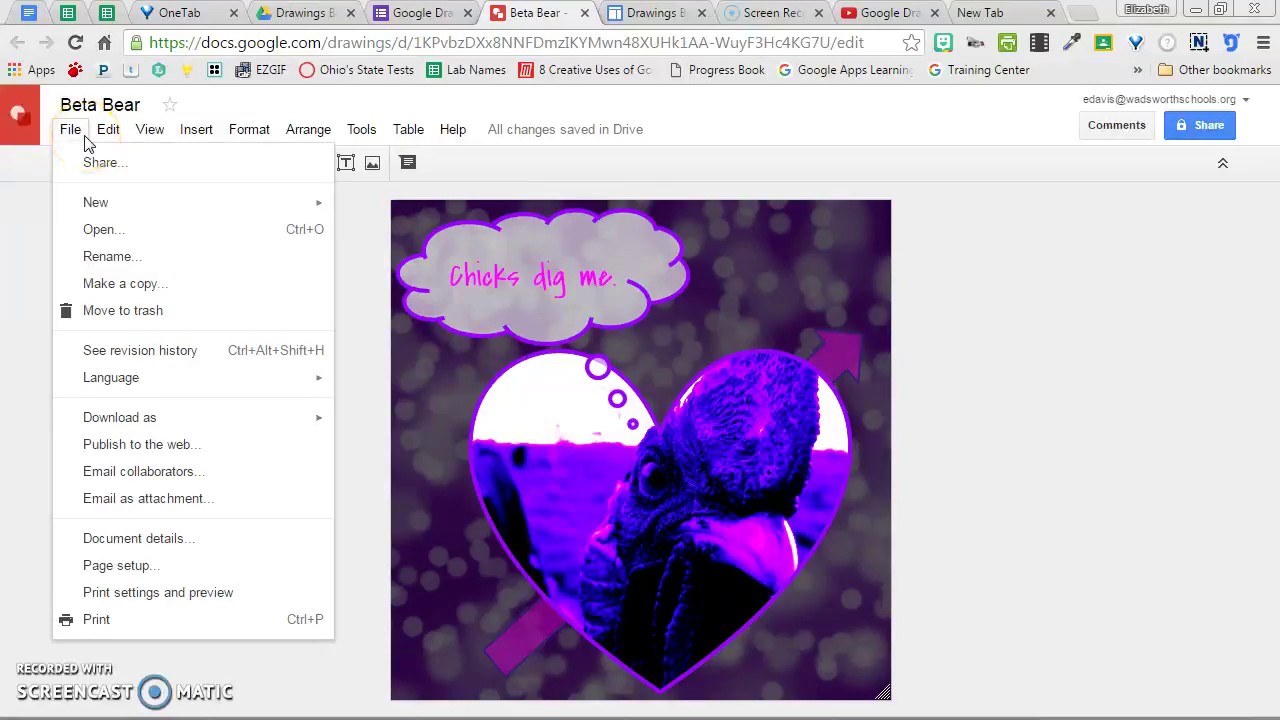
pyautogui.moveTo(140, 425)
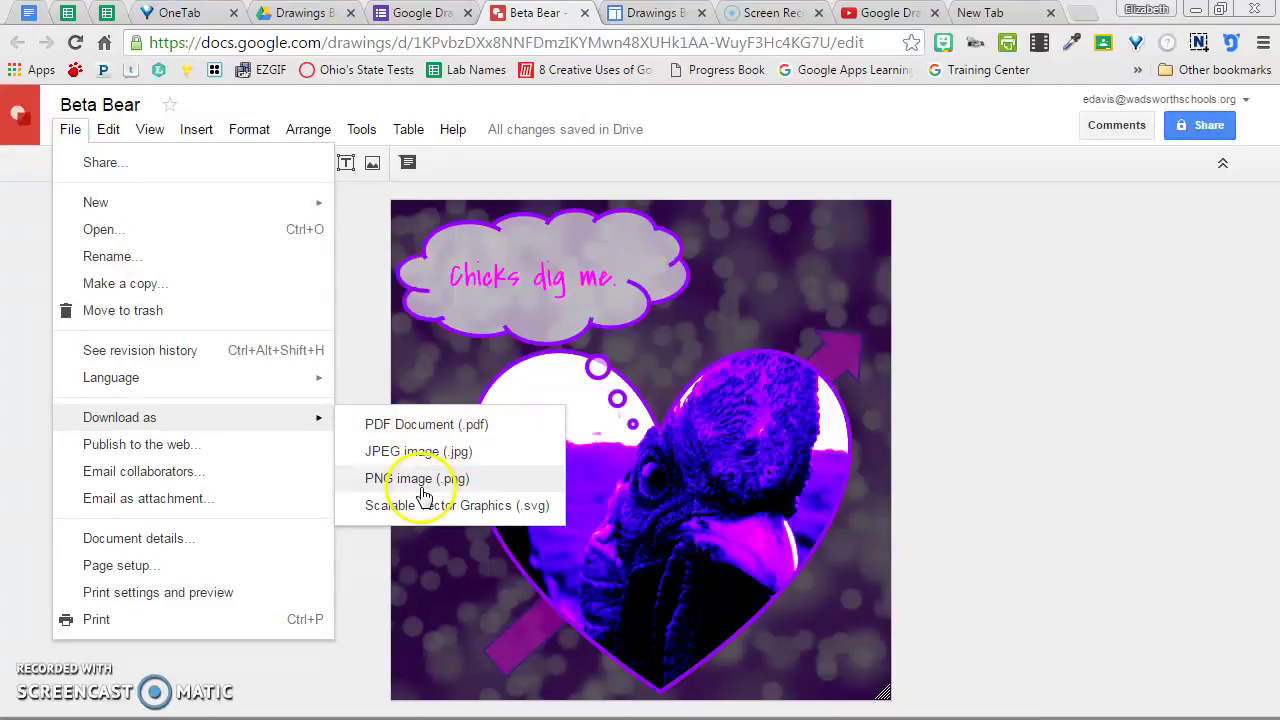
pyautogui.click(361, 576)
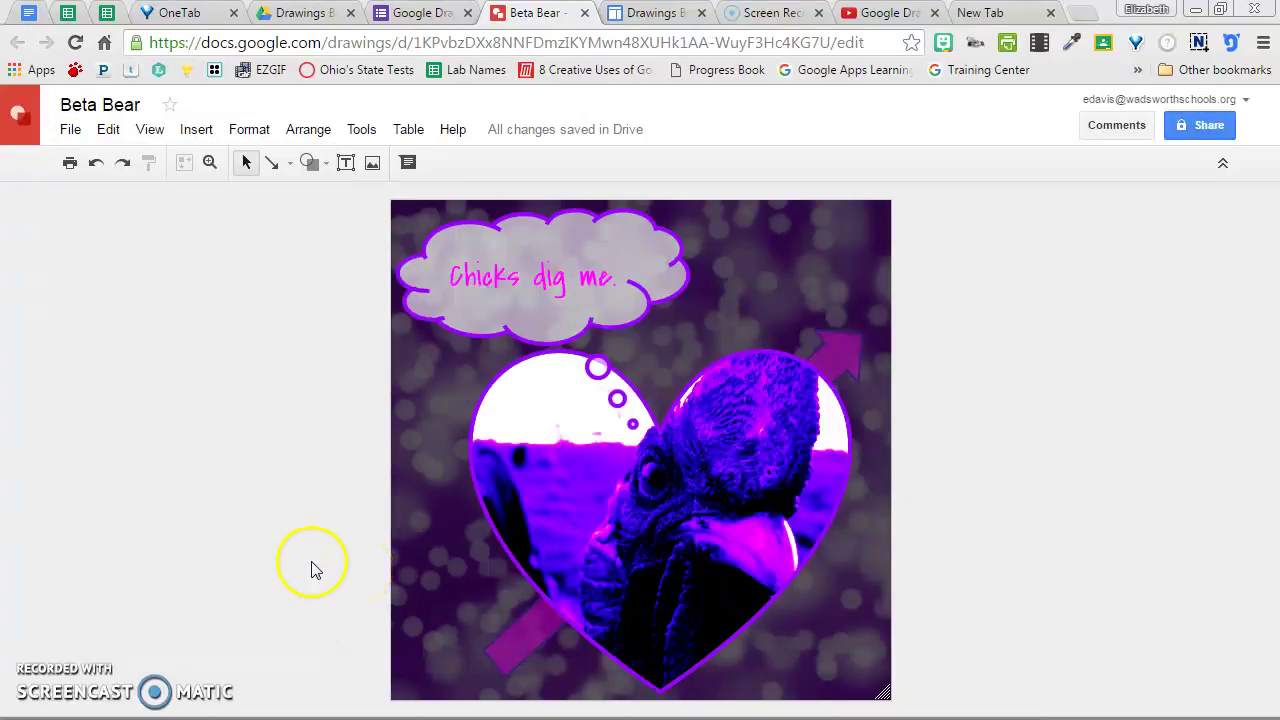